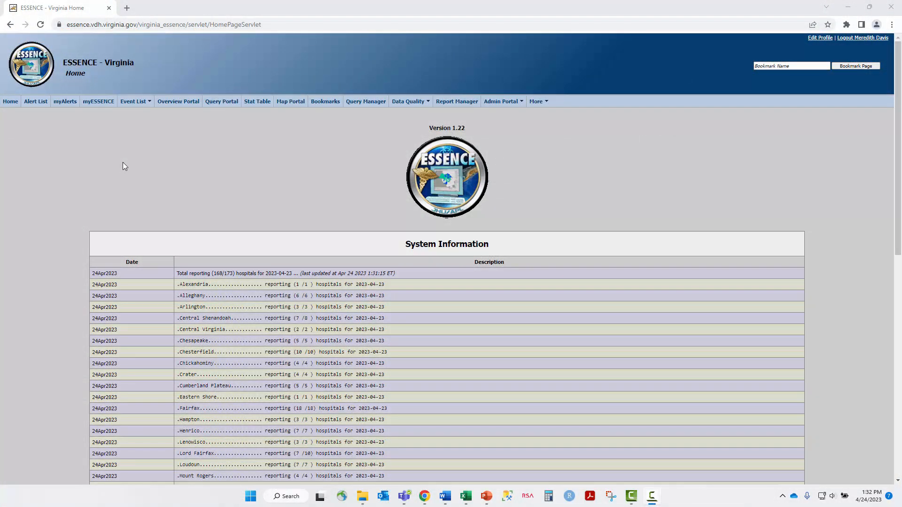
- Start a new data query and choose ER Data by Hospital Location as its datasource
{"action": "left_click", "coordinate": [229, 106]}
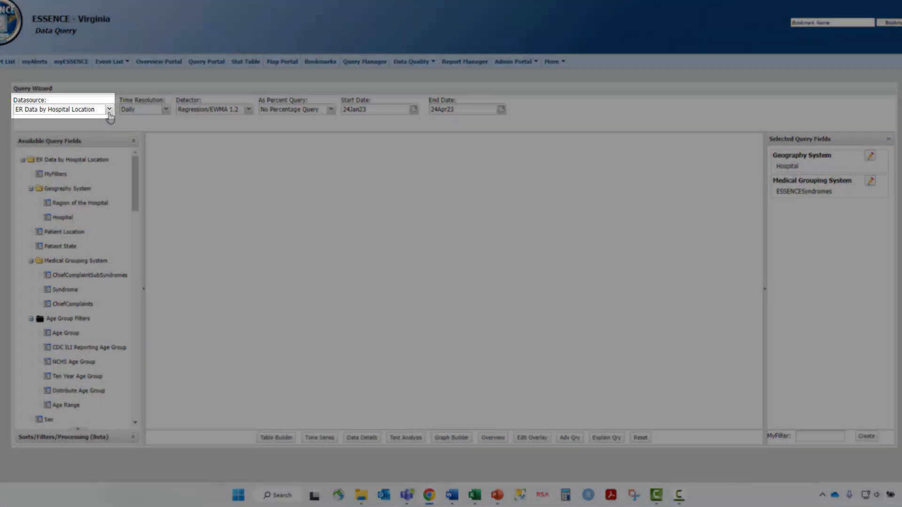
{"action": "left_click", "coordinate": [109, 113]}
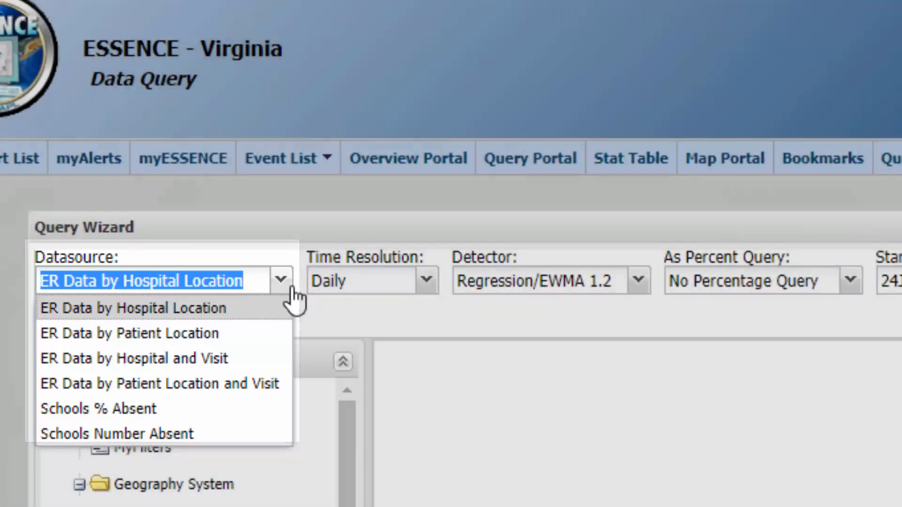
{"action": "left_click", "coordinate": [207, 310]}
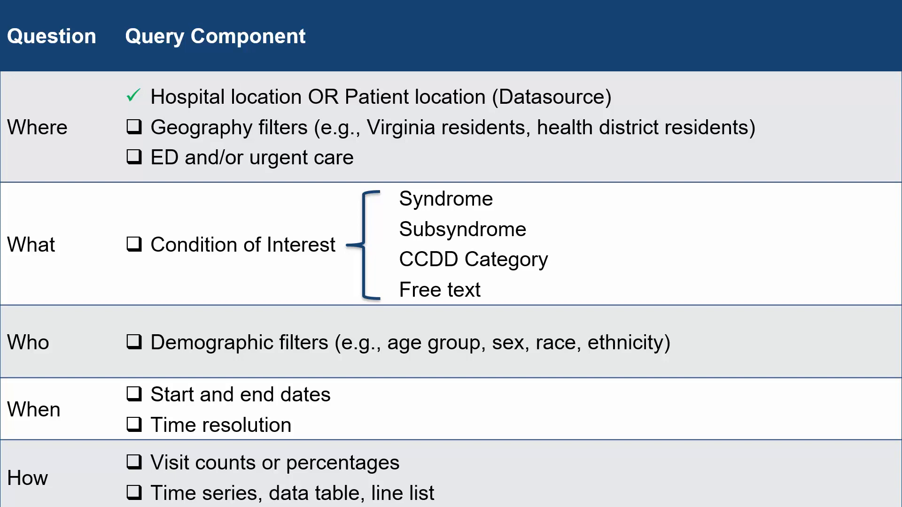
{"action": "left_click", "coordinate": [498, 493]}
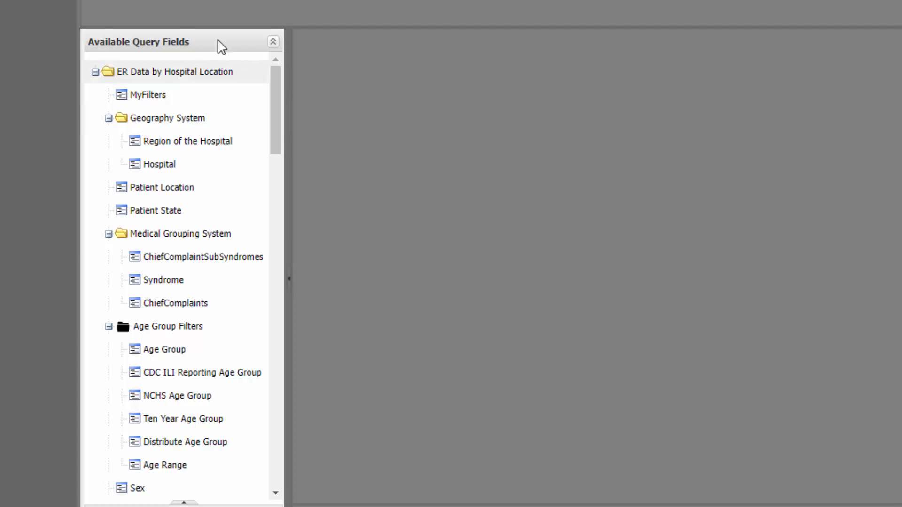
- Add a Syndrome filter for GI to the query fields and remove it again
{"action": "mouse_move", "coordinate": [276, 101]}
{"action": "left_mouse_down"}
{"action": "mouse_move", "coordinate": [254, 189]}
{"action": "mouse_move", "coordinate": [276, 241]}
{"action": "mouse_move", "coordinate": [243, 270]}
{"action": "mouse_move", "coordinate": [236, 339]}
{"action": "mouse_move", "coordinate": [237, 431]}
{"action": "mouse_move", "coordinate": [250, 462]}
{"action": "mouse_move", "coordinate": [268, 388]}
{"action": "mouse_move", "coordinate": [281, 89]}
{"action": "left_mouse_up"}
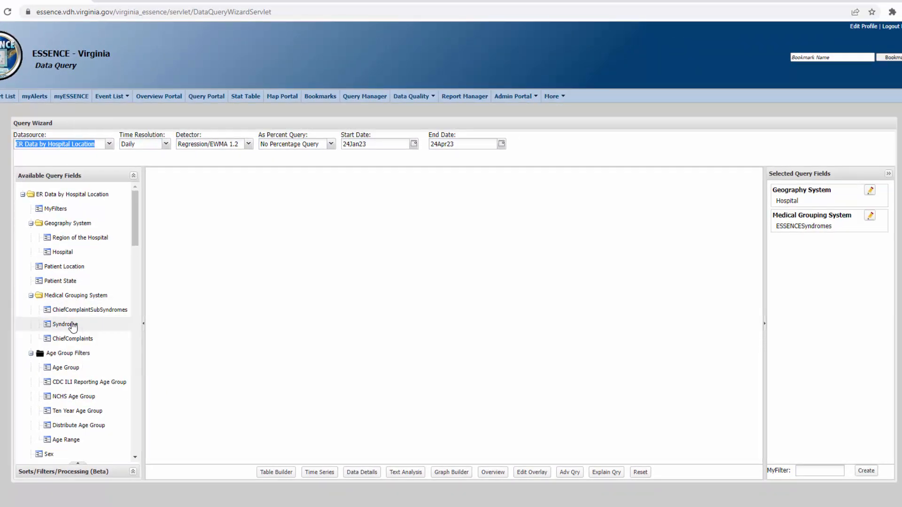
{"action": "left_click", "coordinate": [73, 325]}
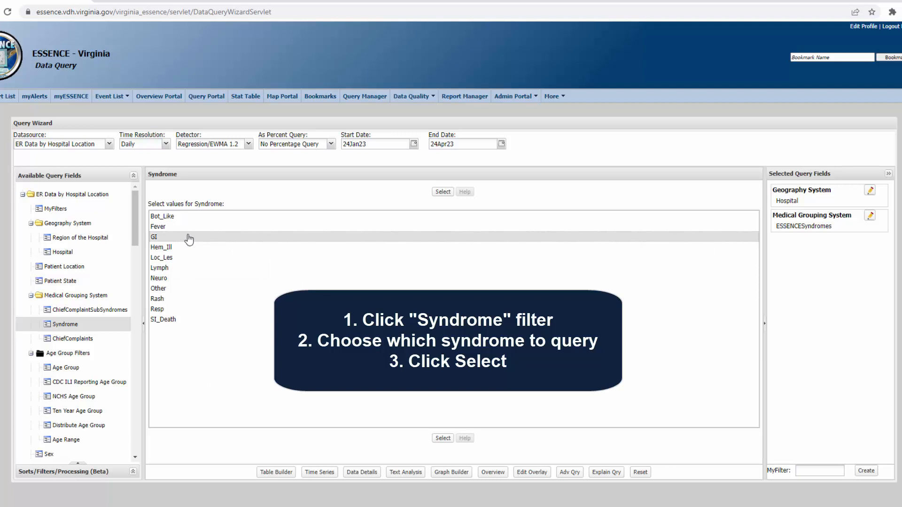
{"action": "left_click", "coordinate": [442, 193]}
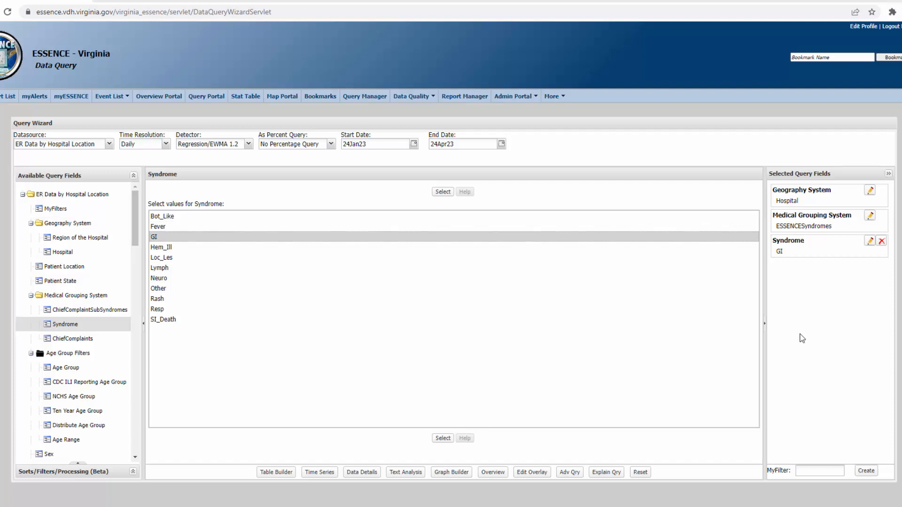
{"action": "left_click", "coordinate": [881, 241]}
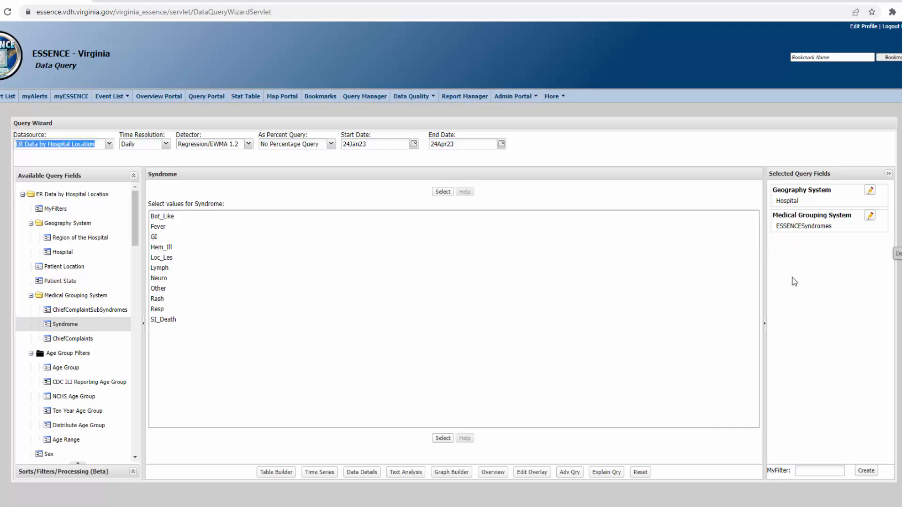
- Search the chief complaint subsyndromes for "food", add FoodPoisoning as a query filter, and remove that filter again
{"action": "left_click", "coordinate": [115, 311]}
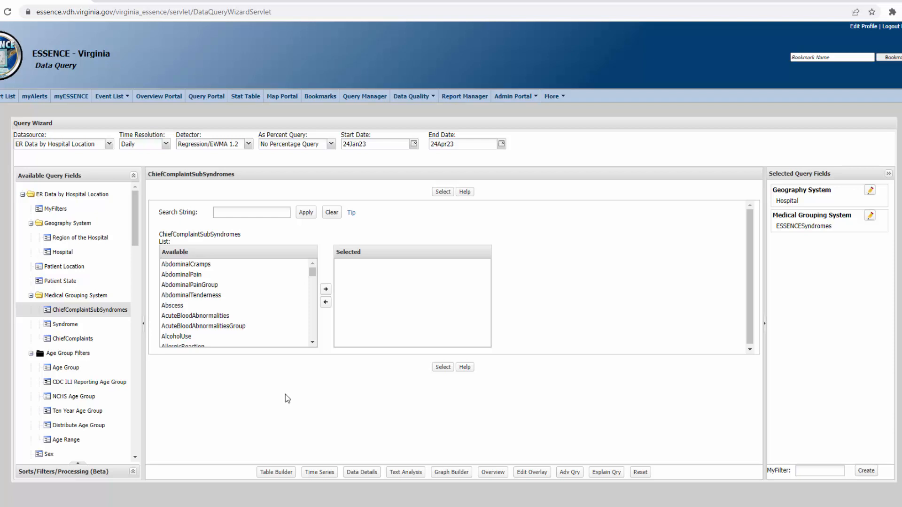
{"action": "left_click", "coordinate": [256, 212]}
{"action": "type", "text": "food"}
{"action": "left_click", "coordinate": [306, 216]}
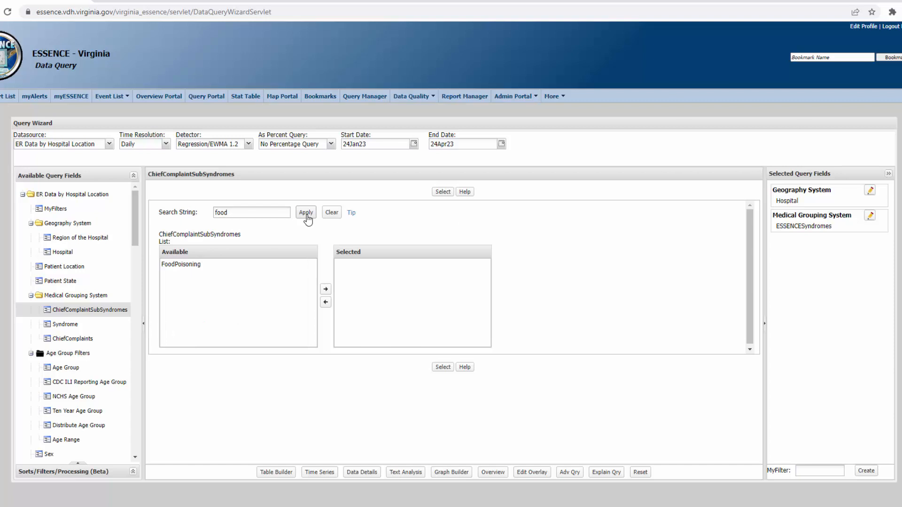
{"action": "left_click", "coordinate": [204, 266]}
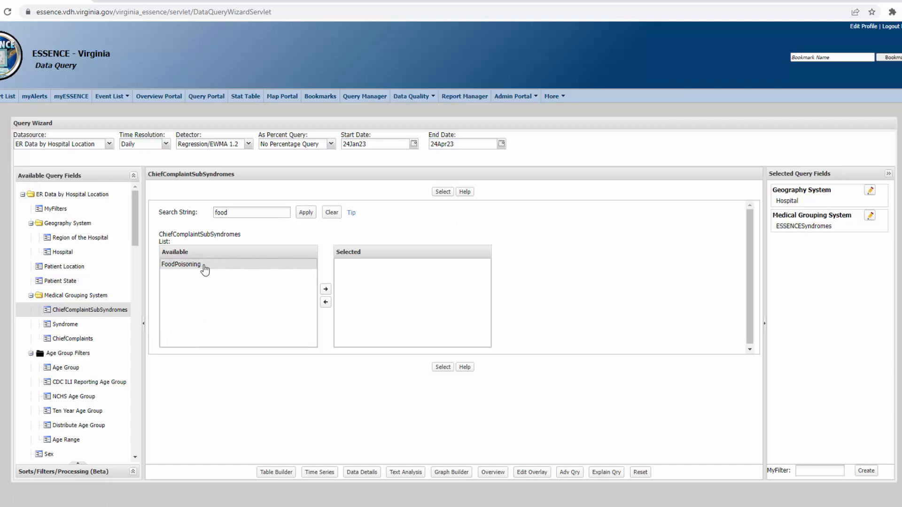
{"action": "left_click", "coordinate": [326, 290]}
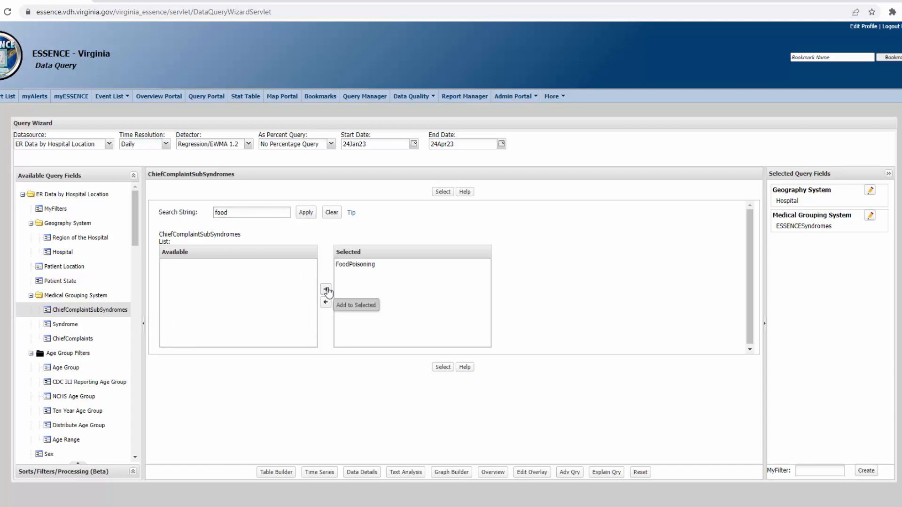
{"action": "left_click", "coordinate": [438, 192]}
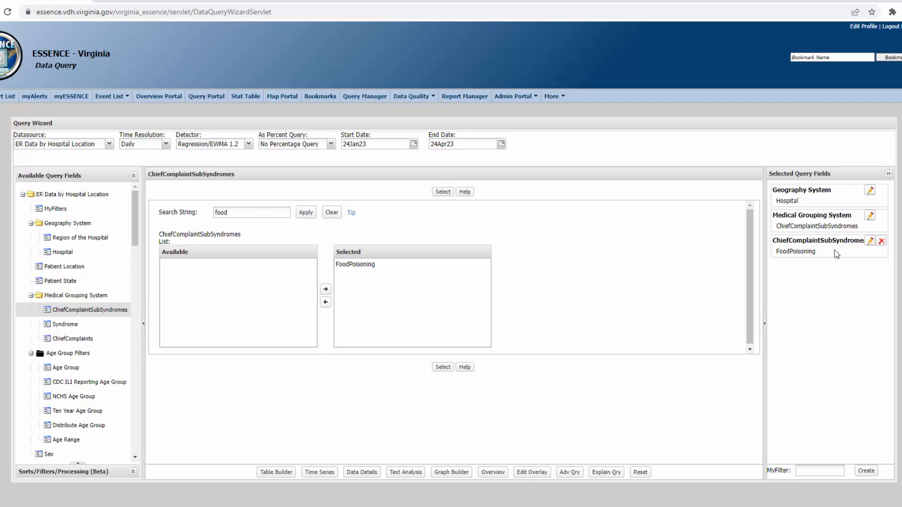
{"action": "left_click", "coordinate": [883, 242]}
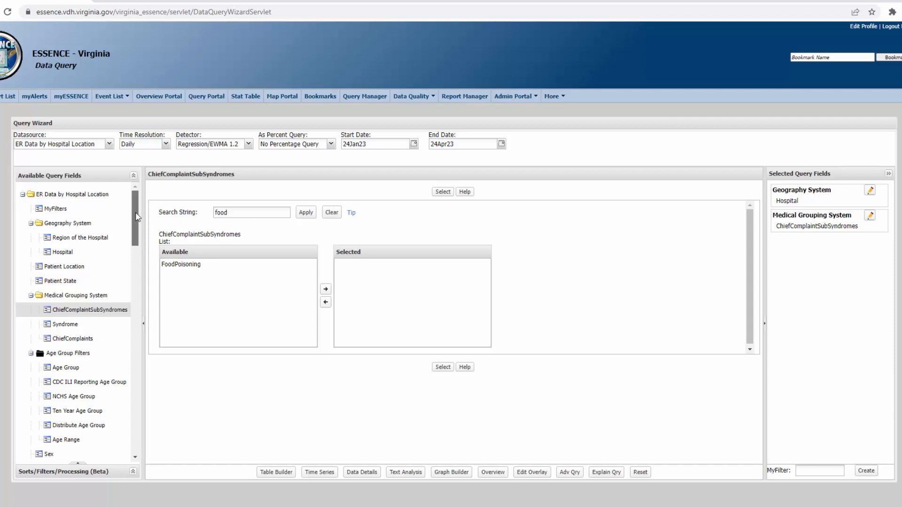
- Add a CC and DD Category filter for VDH All Drug Overdose v5 to the query
{"action": "scroll", "coordinate": [137, 216], "scroll_direction": "down", "scroll_amount": 3}
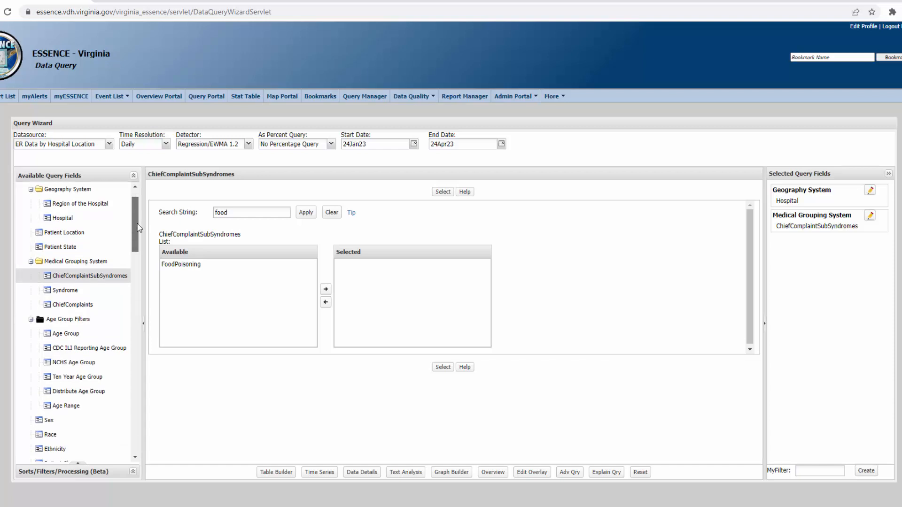
{"action": "scroll", "coordinate": [151, 252], "scroll_direction": "down", "scroll_amount": 6}
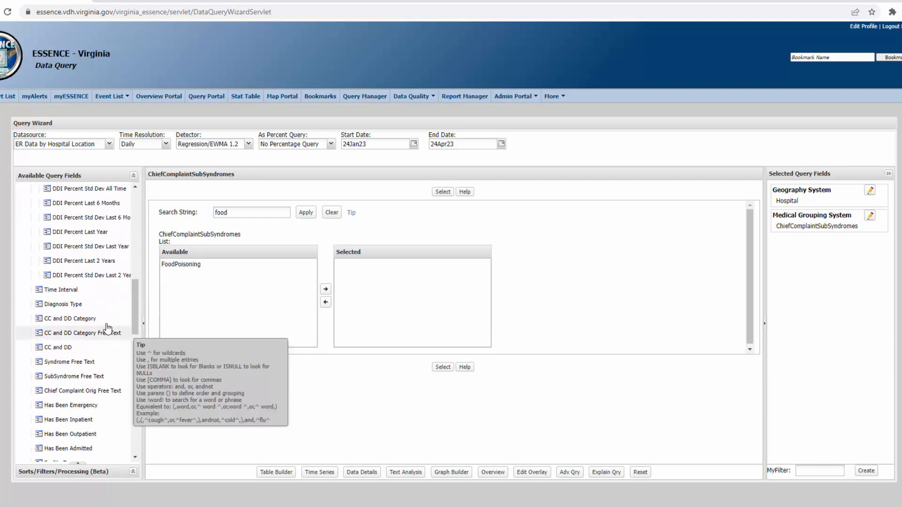
{"action": "left_click", "coordinate": [83, 320]}
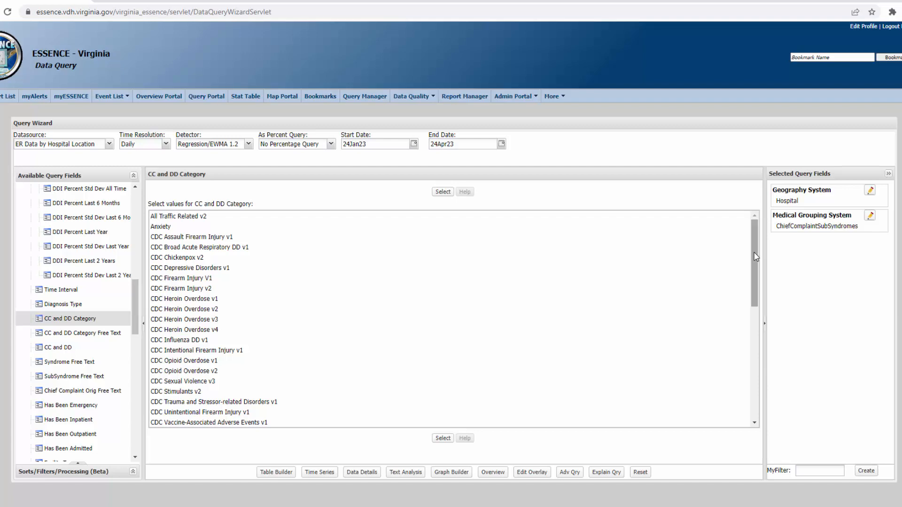
{"action": "left_click_drag", "start_coordinate": [757, 257], "coordinate": [753, 394]}
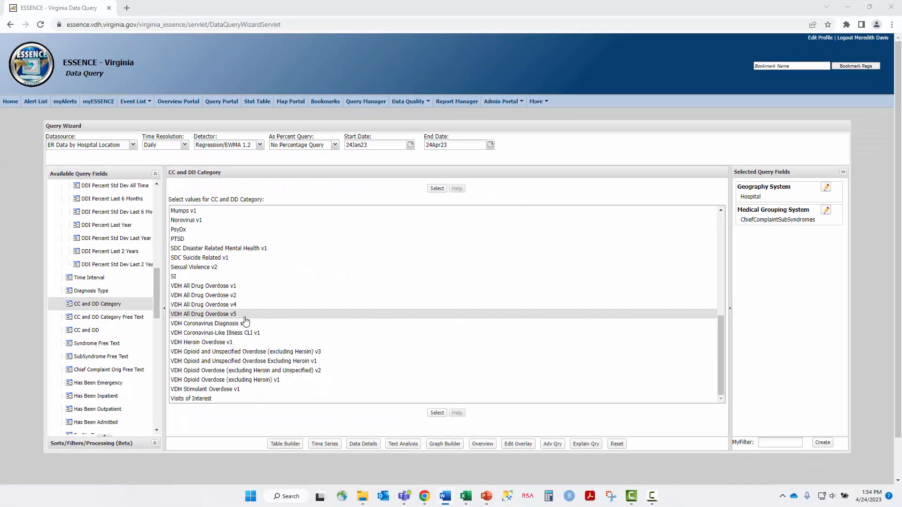
{"action": "left_click", "coordinate": [440, 187]}
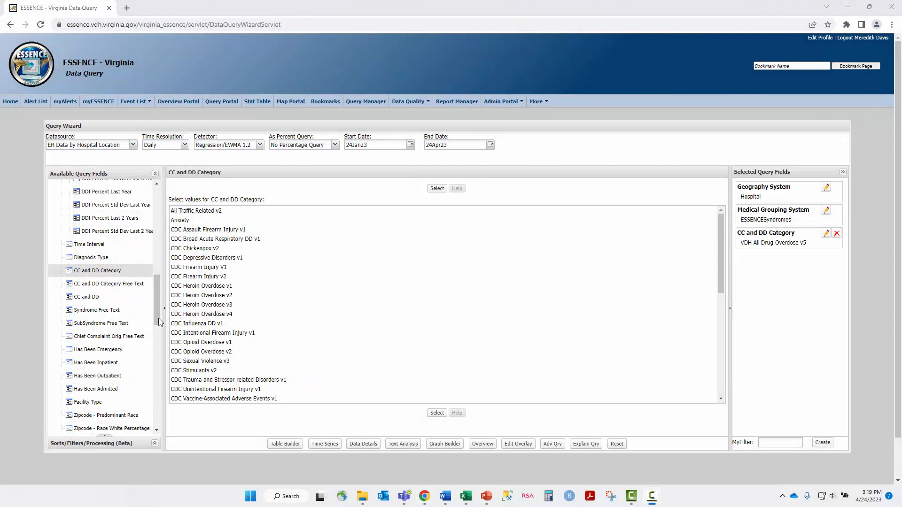
- Check the available time resolutions and set the daily query's start date to 01Jan23
{"action": "left_click", "coordinate": [119, 299]}
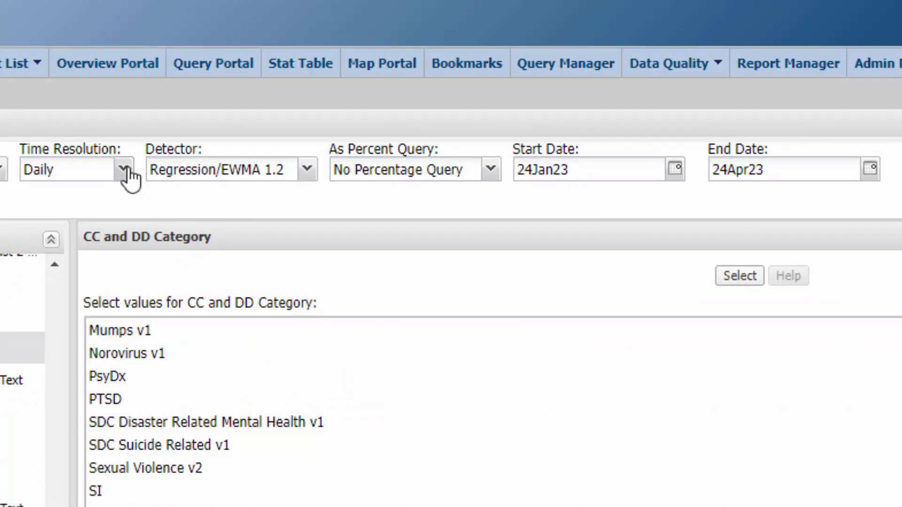
{"action": "left_click", "coordinate": [123, 170]}
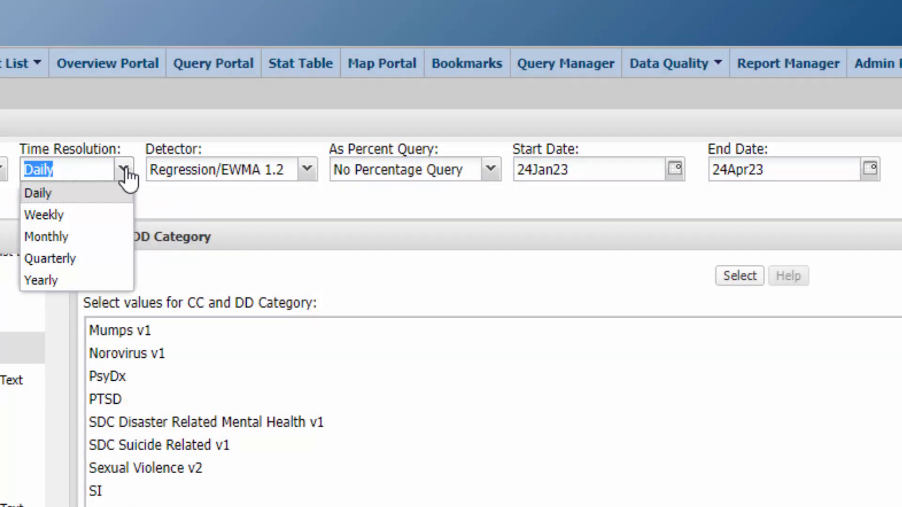
{"action": "left_click", "coordinate": [125, 171]}
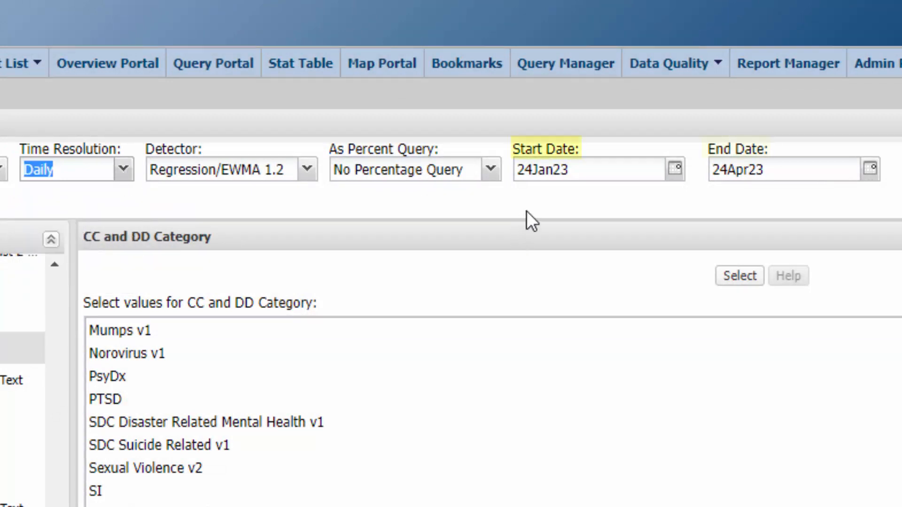
{"action": "left_click", "coordinate": [682, 175]}
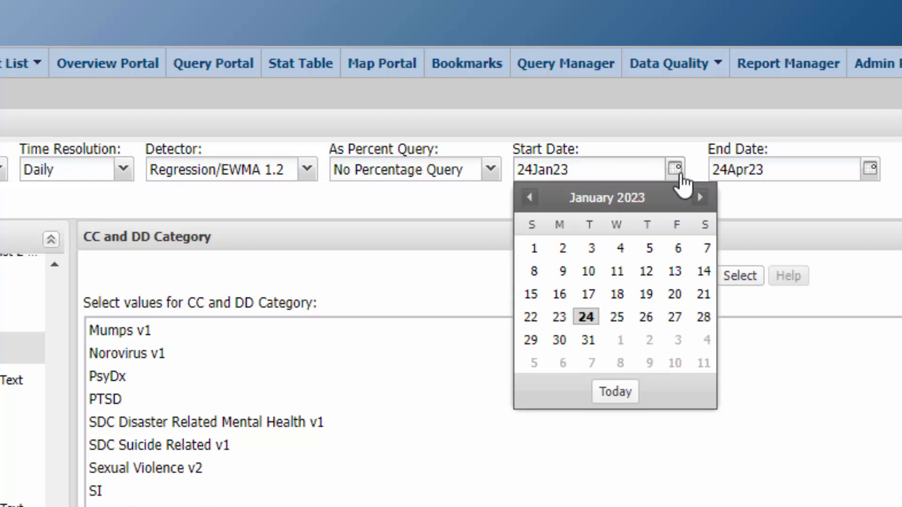
{"action": "left_click", "coordinate": [534, 249]}
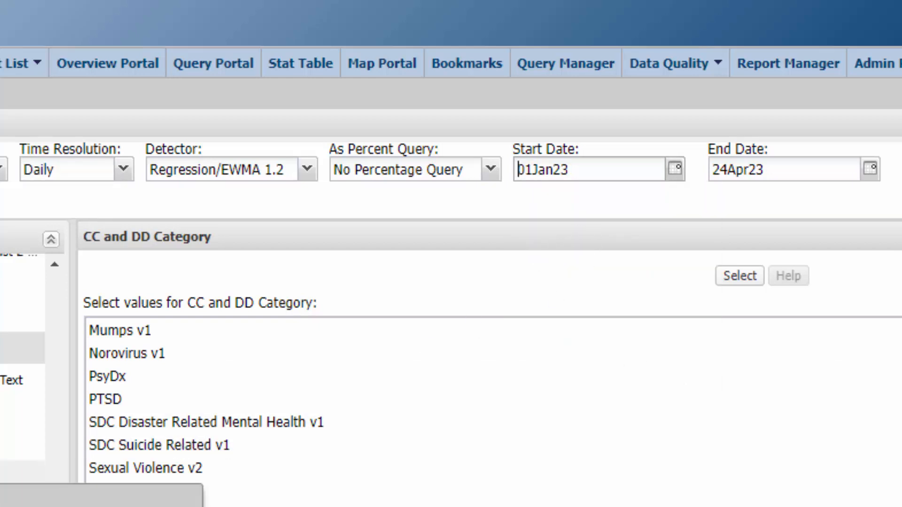
- Set the time resolution to Weekly, with week 1 of 2023 as the start and week 15 of 2023 as the end
{"action": "left_click", "coordinate": [124, 170]}
{"action": "left_click", "coordinate": [107, 216]}
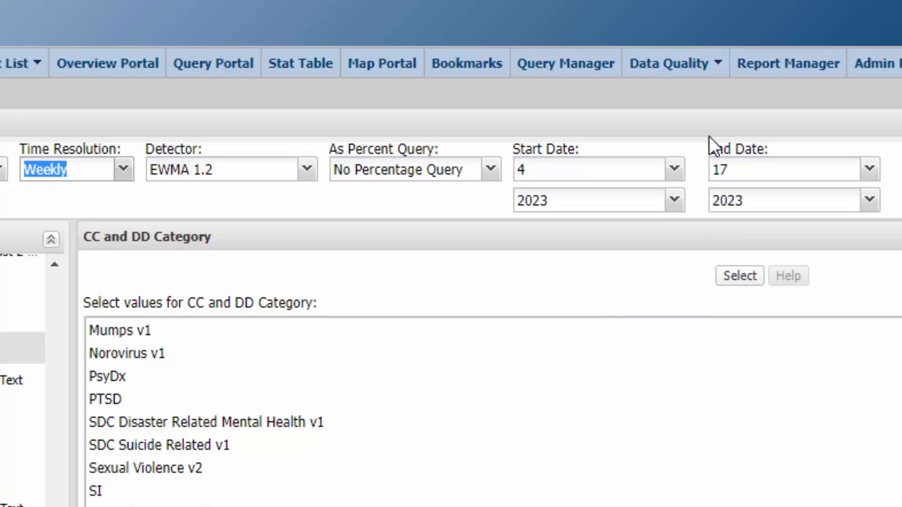
{"action": "left_click", "coordinate": [675, 169]}
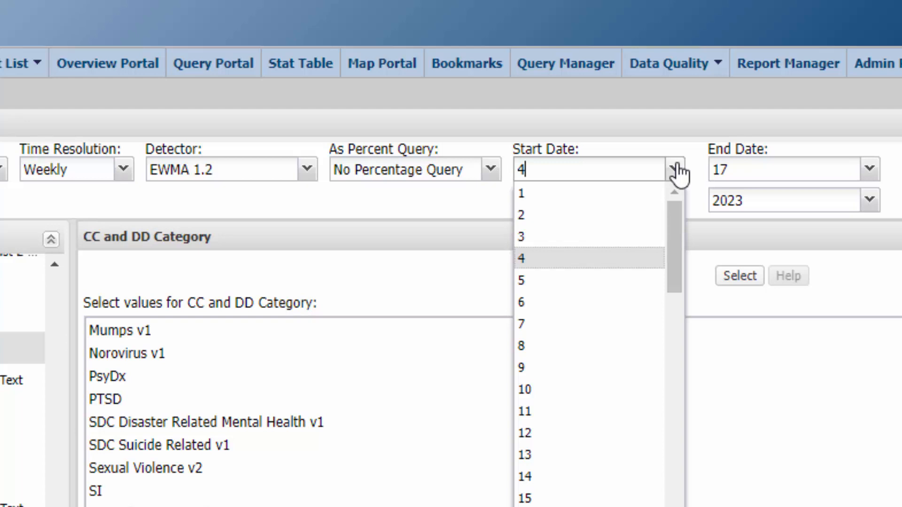
{"action": "left_click", "coordinate": [675, 170]}
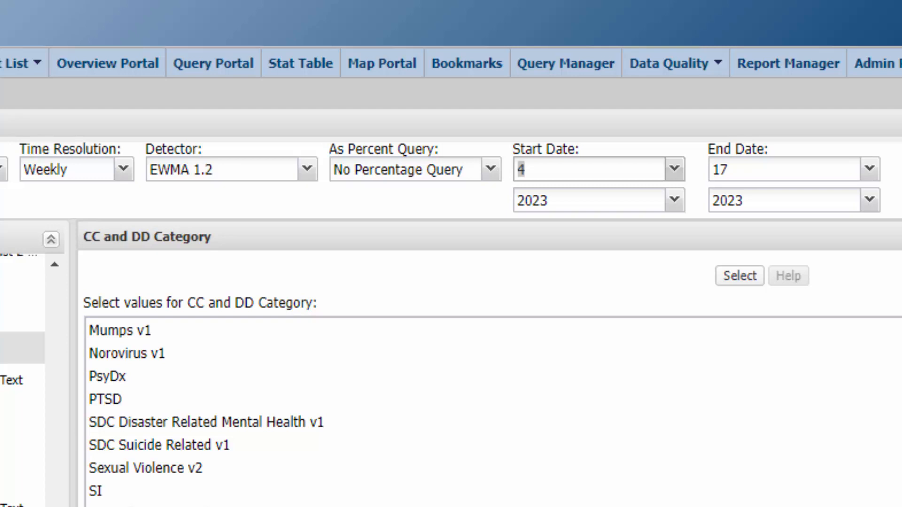
{"action": "left_click", "coordinate": [676, 176]}
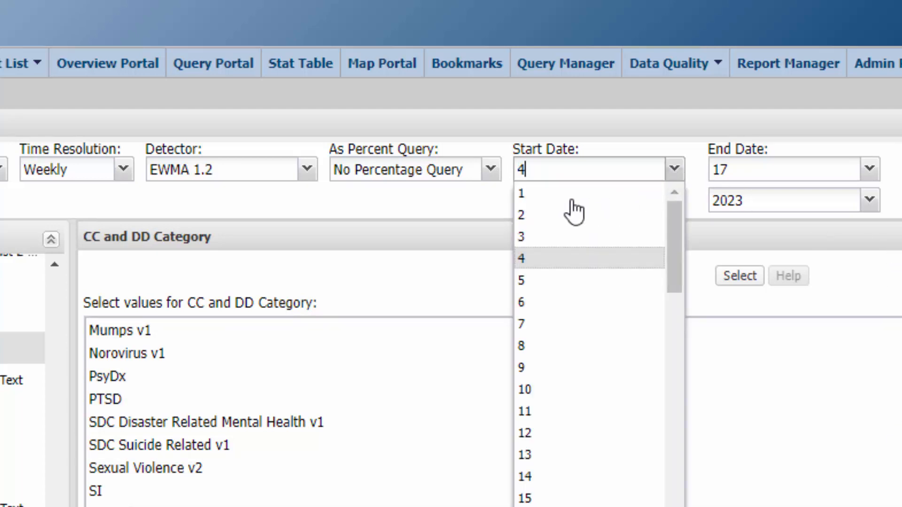
{"action": "left_click", "coordinate": [574, 193]}
{"action": "left_click", "coordinate": [870, 170]}
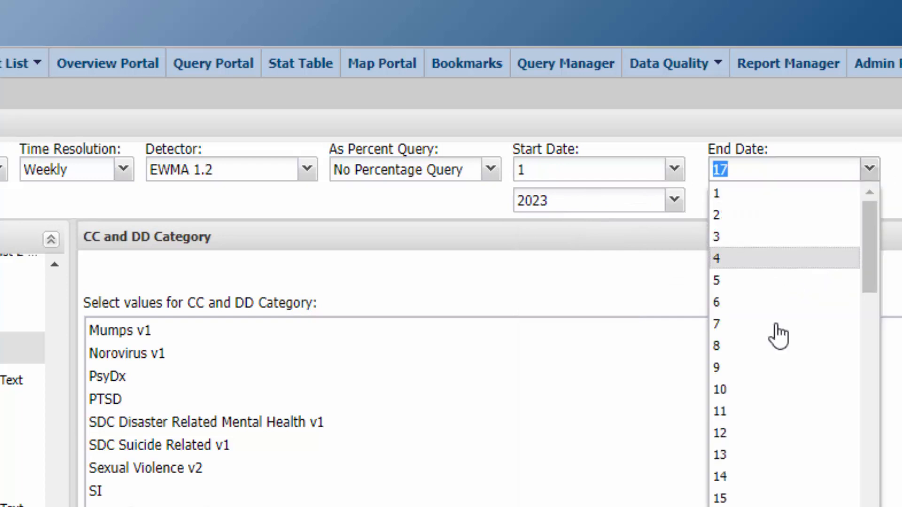
{"action": "left_click", "coordinate": [789, 497]}
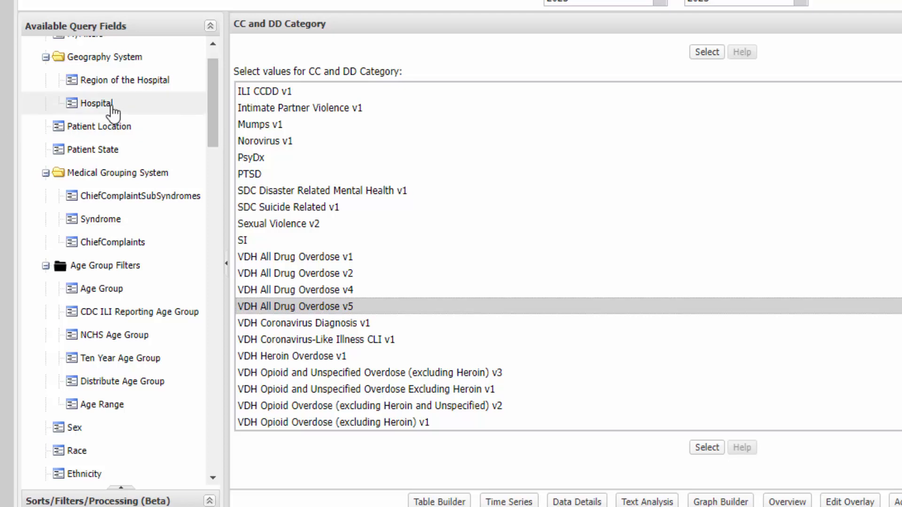
- Look through the values available for the Hospital and Patient Location query fields
{"action": "left_click", "coordinate": [97, 103]}
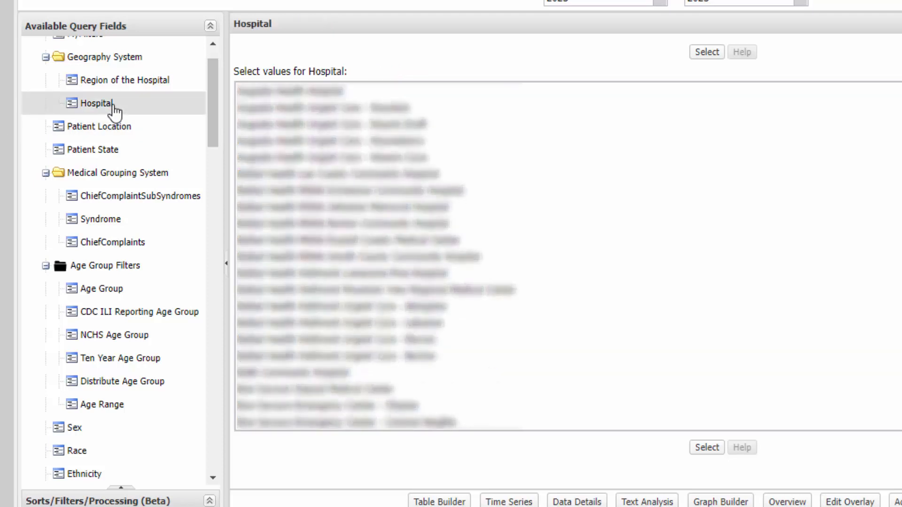
{"action": "left_click", "coordinate": [114, 137]}
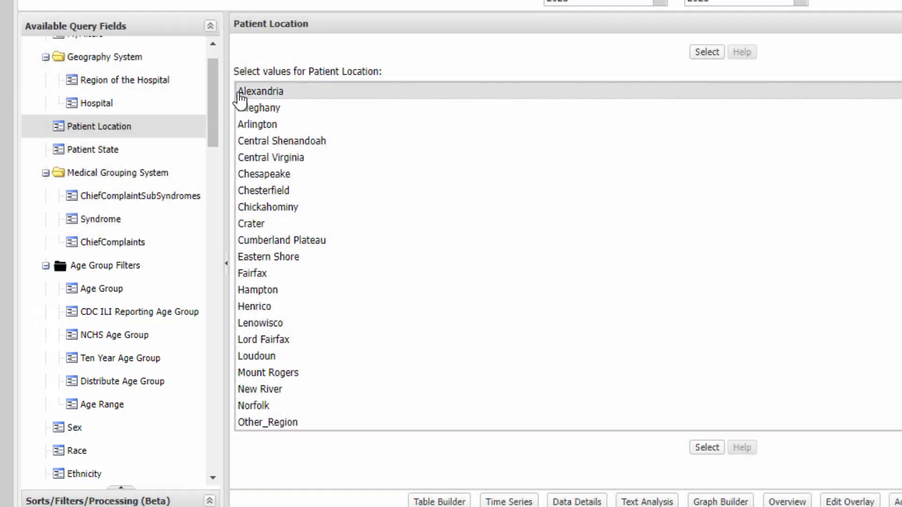
- Add a Facility Type filter for Emergency Room and Emergency Care Center to the query
{"action": "scroll", "coordinate": [215, 92], "scroll_direction": "down", "scroll_amount": 3}
{"action": "left_click_drag", "start_coordinate": [223, 140], "coordinate": [231, 275]}
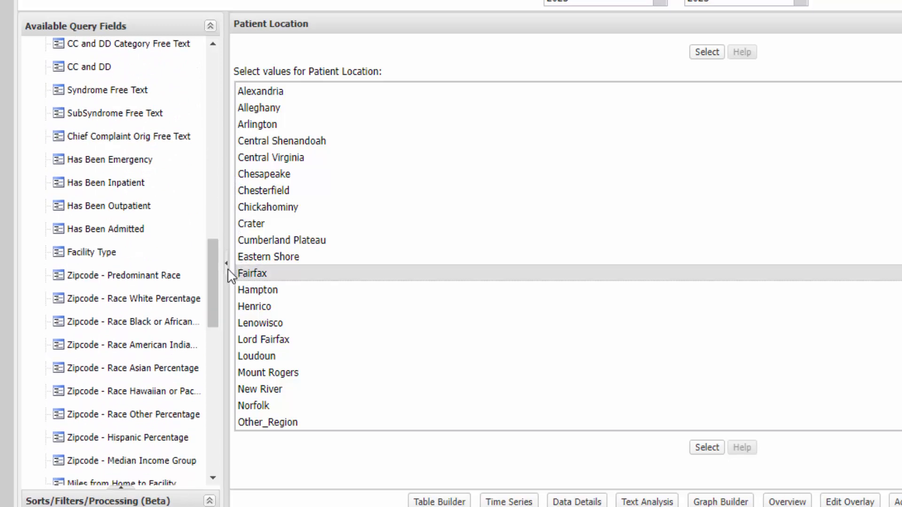
{"action": "left_click", "coordinate": [158, 255]}
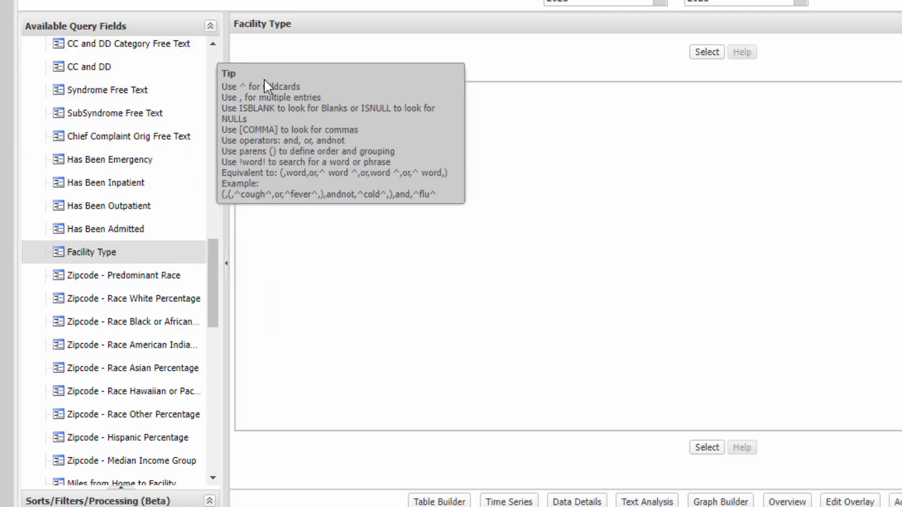
{"action": "left_click", "coordinate": [365, 94]}
{"action": "left_click", "coordinate": [347, 126], "text": "ctrl"}
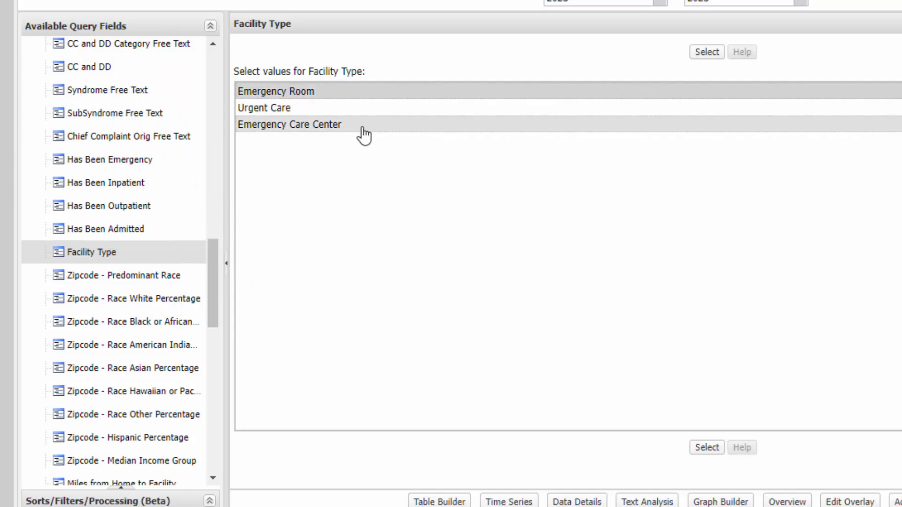
{"action": "left_click", "coordinate": [400, 108], "text": "ctrl"}
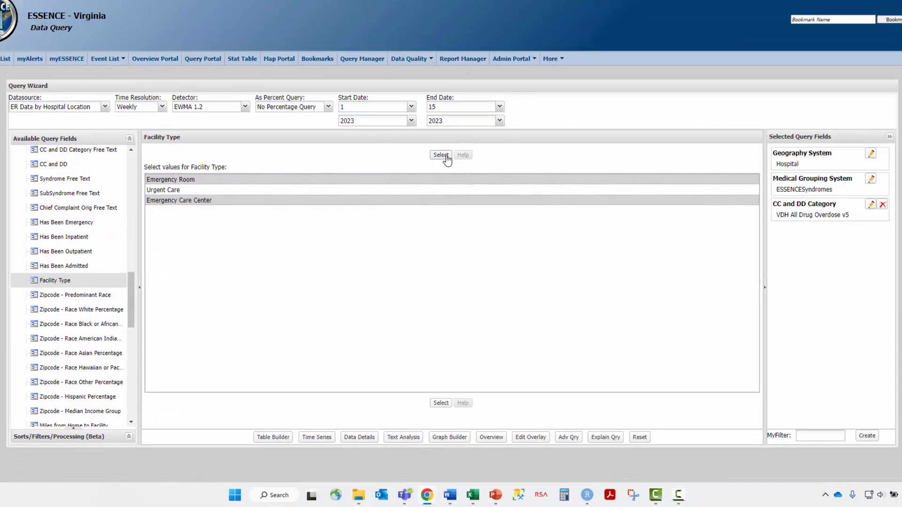
{"action": "left_click", "coordinate": [600, 92]}
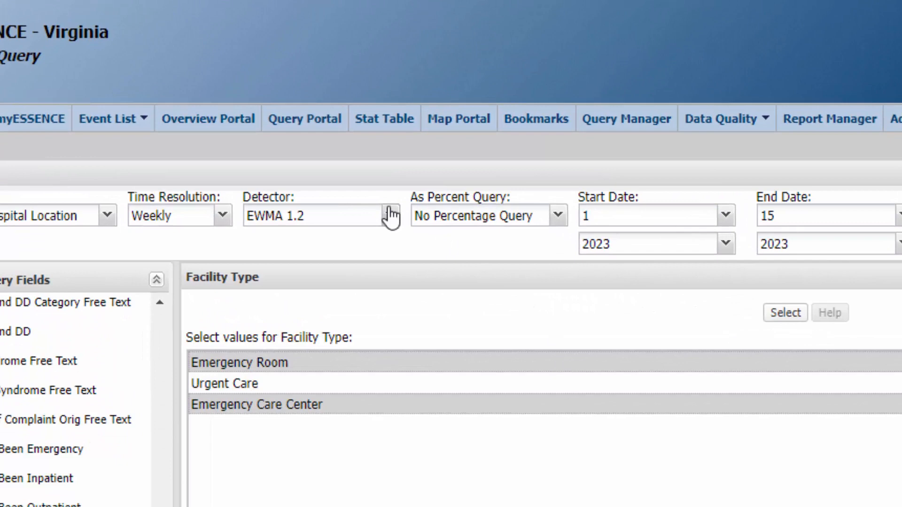
- Check the available Detector options and the choices for the As Percent Query setting
{"action": "left_click", "coordinate": [390, 216]}
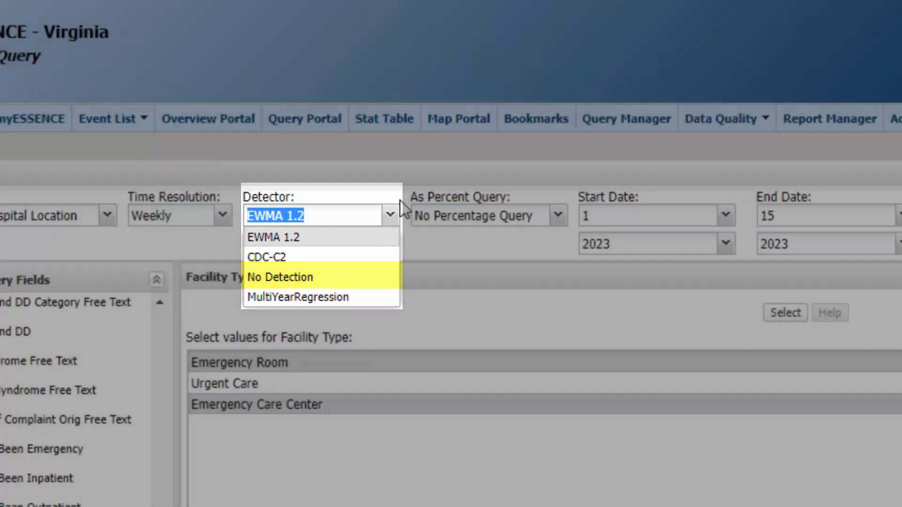
{"action": "left_click", "coordinate": [391, 215]}
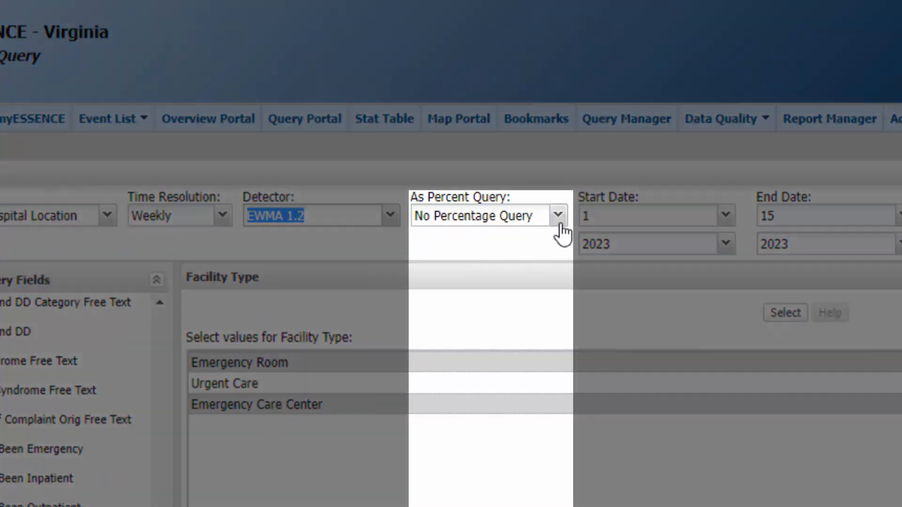
{"action": "left_click", "coordinate": [558, 216]}
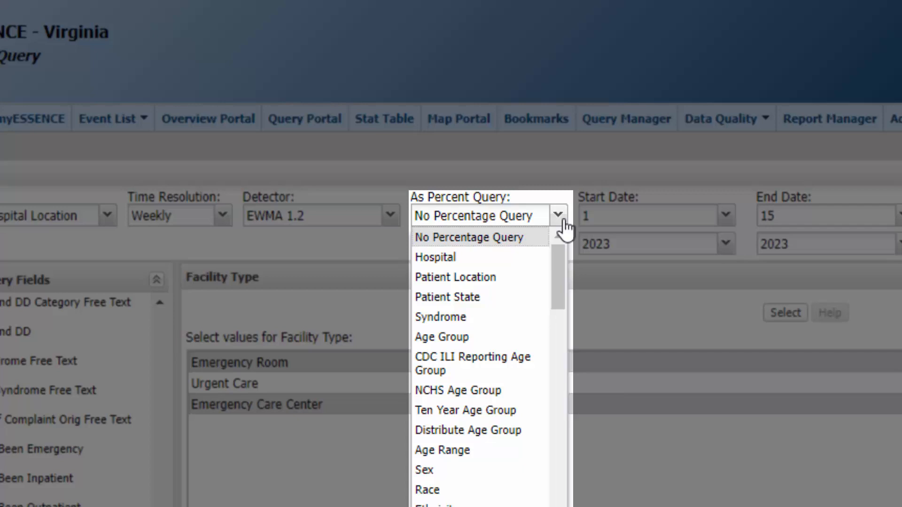
{"action": "left_click_drag", "start_coordinate": [564, 260], "coordinate": [534, 354]}
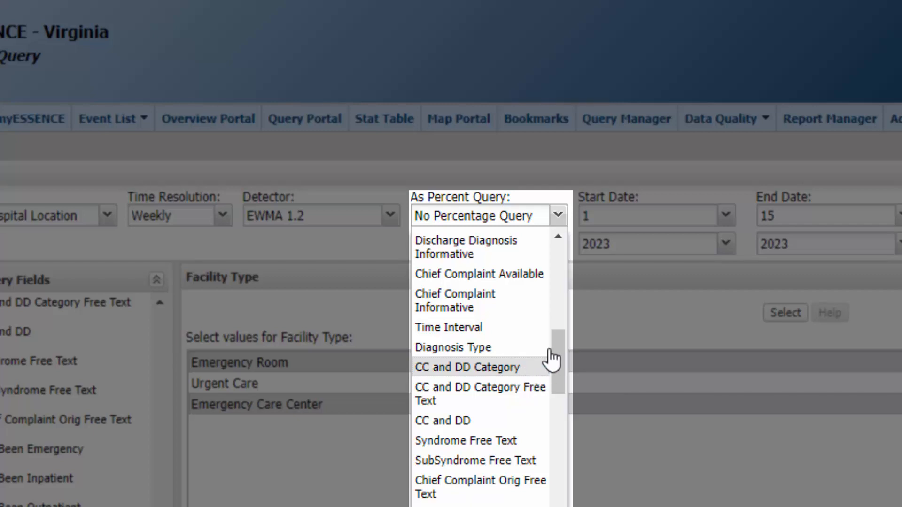
{"action": "left_click", "coordinate": [566, 202]}
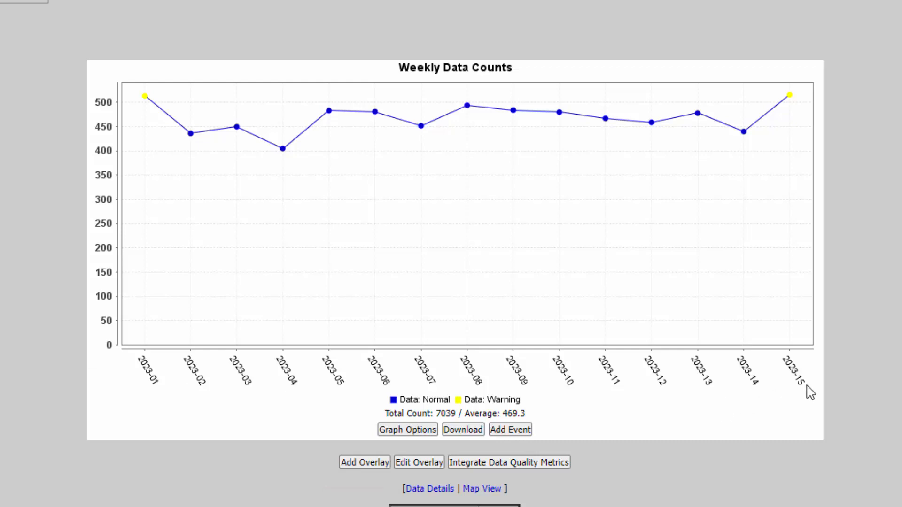
- Inspect the week 2023-15 point on the Weekly Data Counts graph and review the data table beneath it
{"action": "mouse_move", "coordinate": [791, 96]}
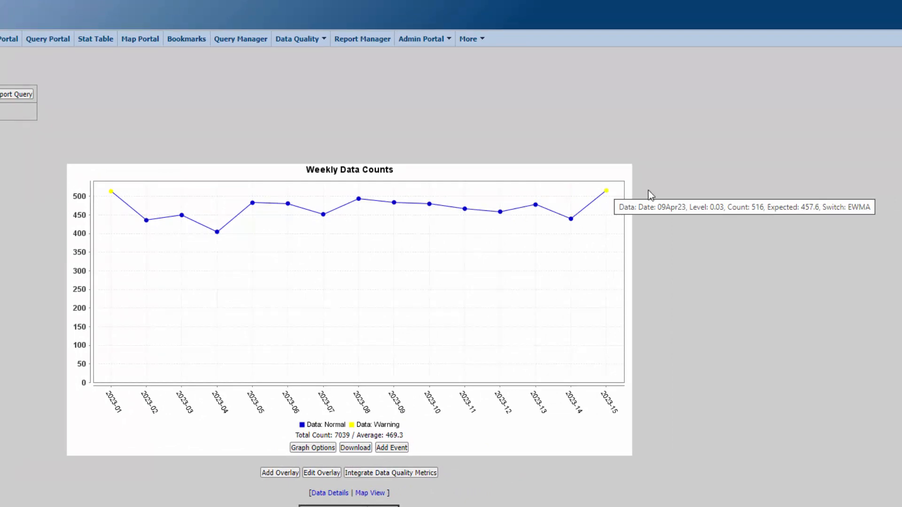
{"action": "scroll", "coordinate": [451, 263], "scroll_direction": "down", "scroll_amount": 10}
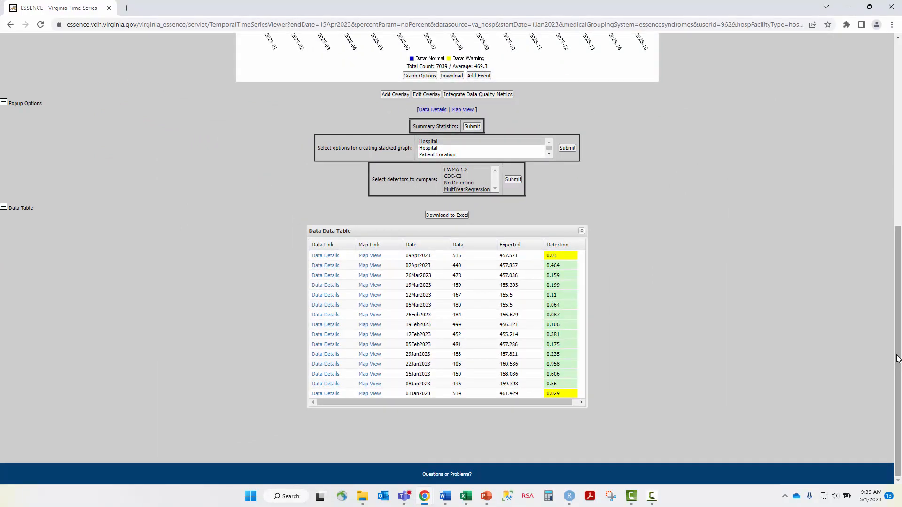
{"action": "left_click_drag", "start_coordinate": [898, 358], "coordinate": [899, 221]}
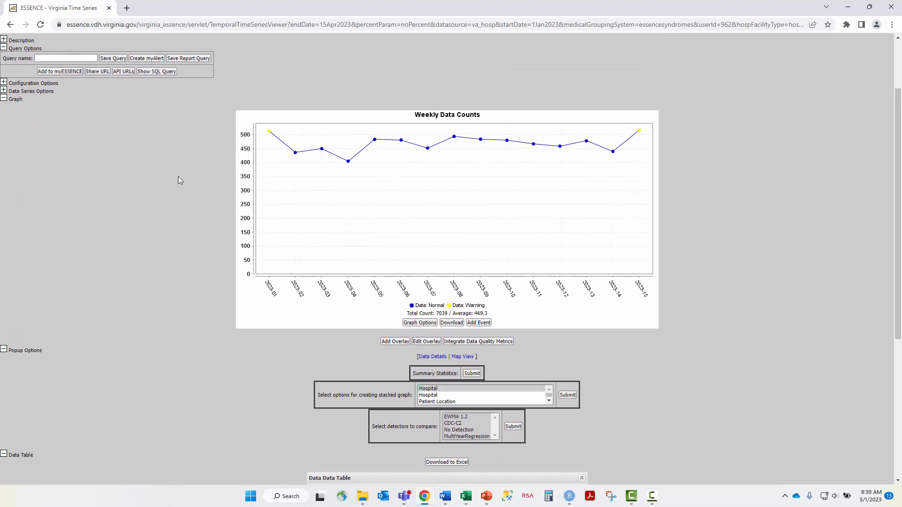
- Add a Patient State filter for Virginia in the configuration options and rerun the time series
{"action": "left_click", "coordinate": [4, 83]}
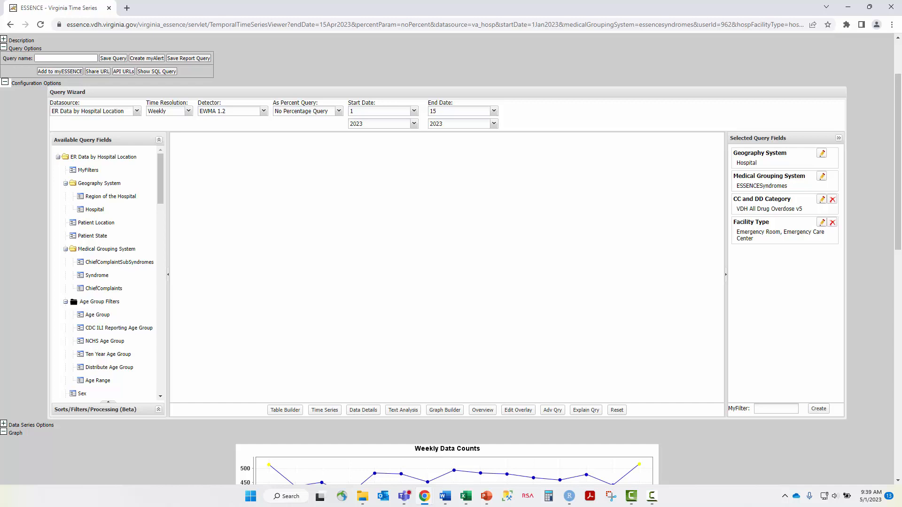
{"action": "left_click", "coordinate": [128, 238]}
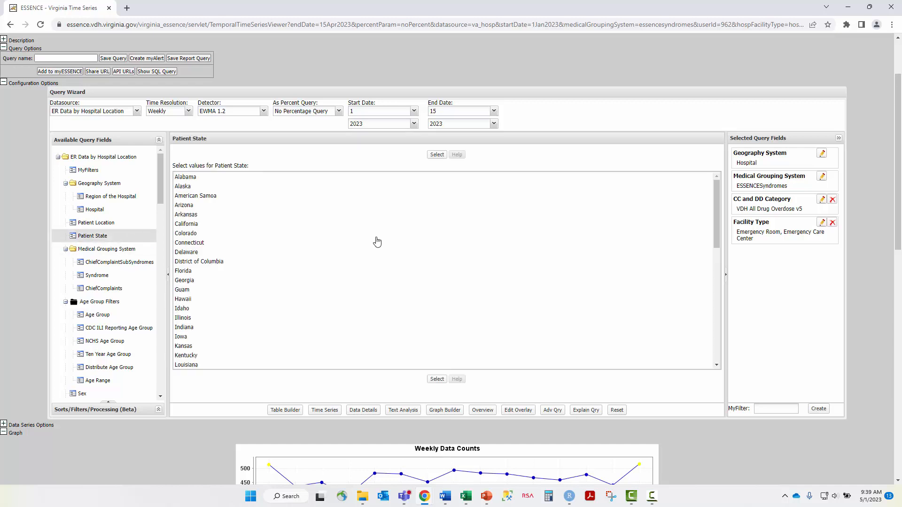
{"action": "left_click_drag", "start_coordinate": [717, 188], "coordinate": [716, 302]}
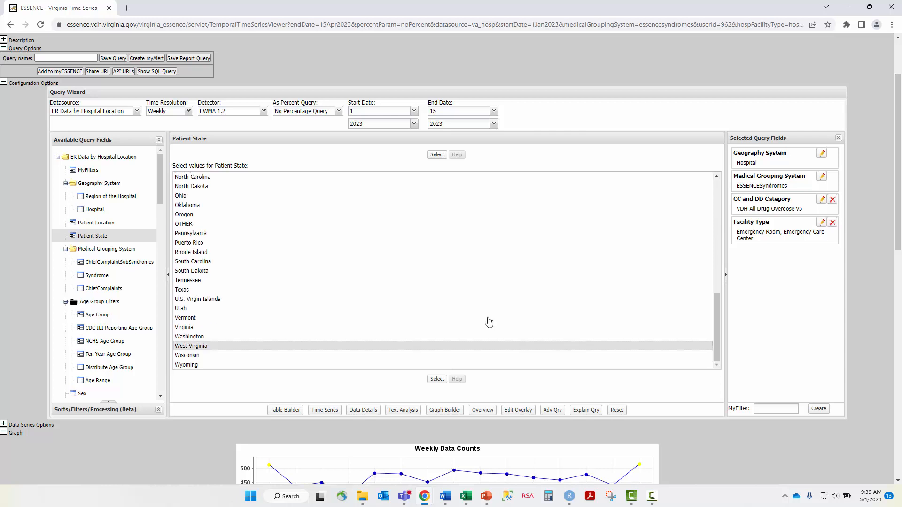
{"action": "left_click", "coordinate": [273, 326]}
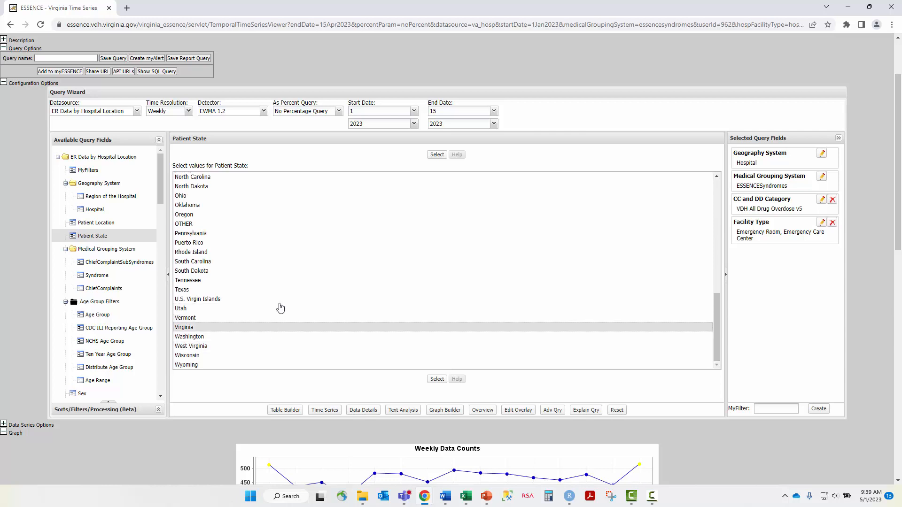
{"action": "left_click", "coordinate": [436, 155]}
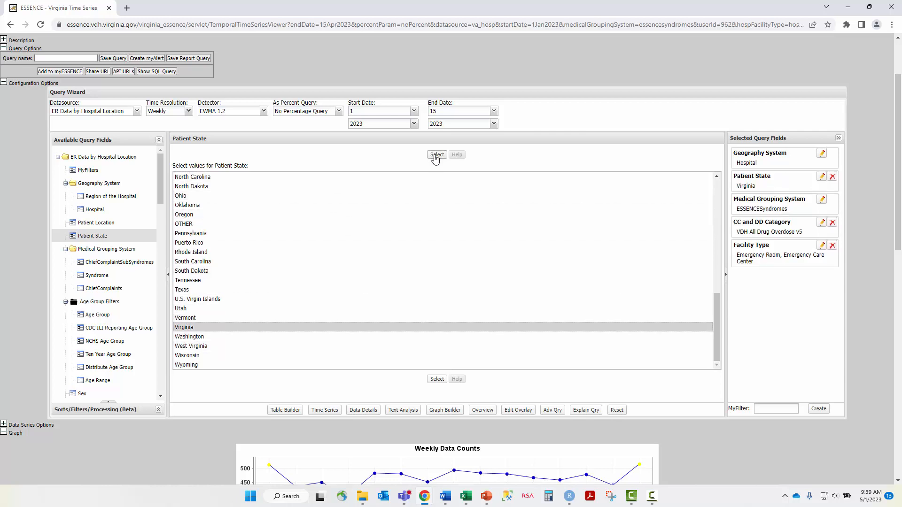
{"action": "left_click", "coordinate": [335, 416]}
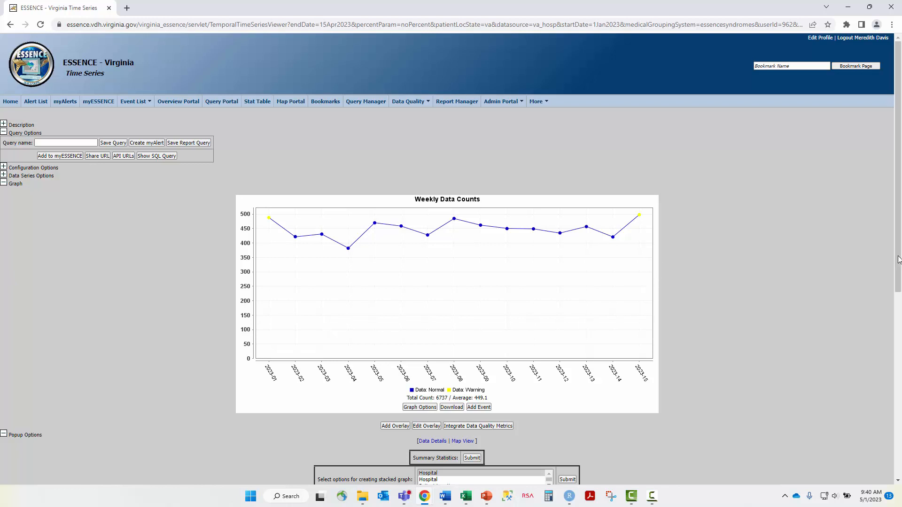
- Change the query's CC and DD Category filter to CDC Broad Acute Respiratory DD v1
{"action": "left_click", "coordinate": [4, 168]}
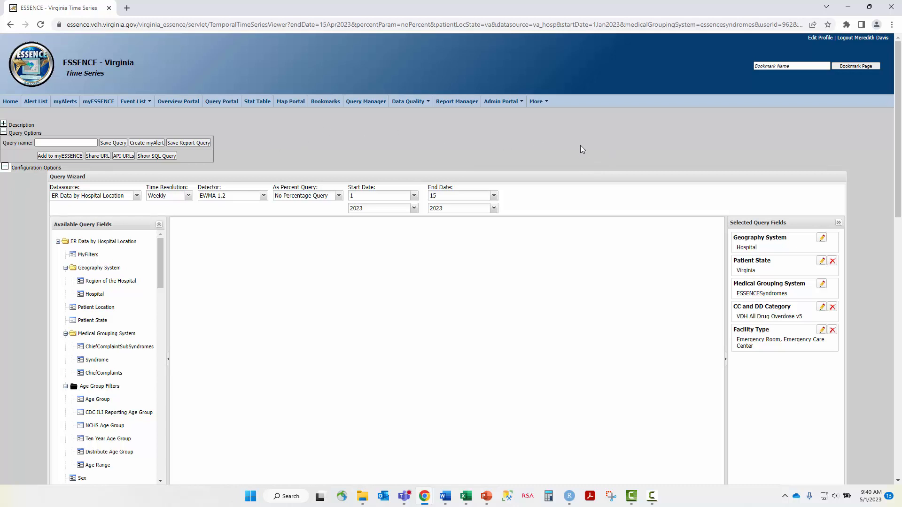
{"action": "left_click", "coordinate": [823, 309]}
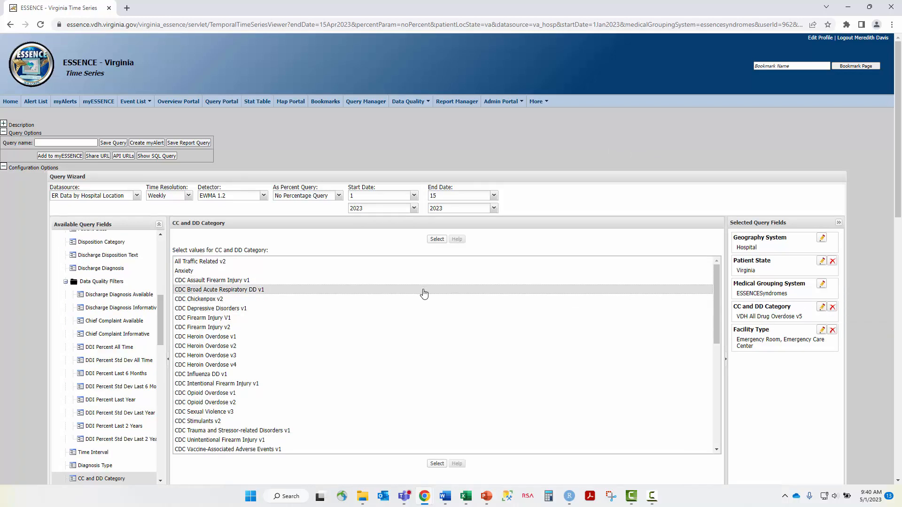
{"action": "left_click", "coordinate": [425, 290]}
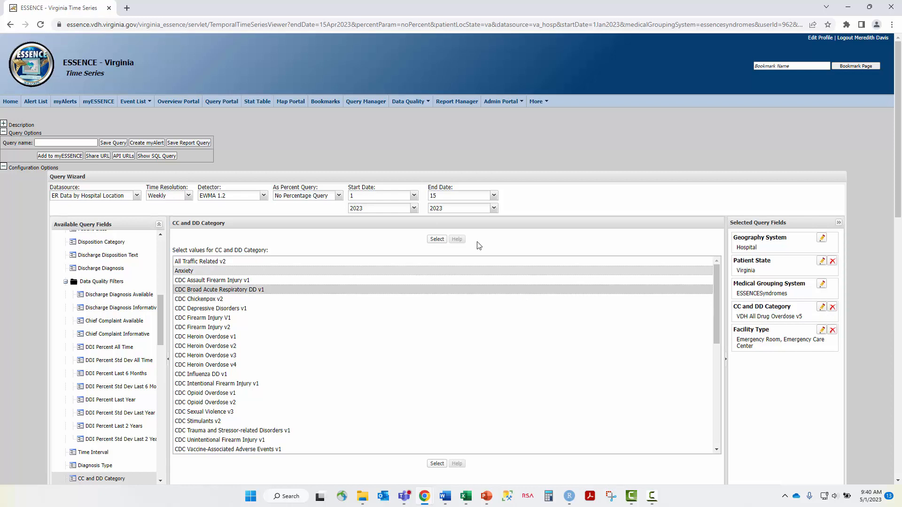
{"action": "left_click", "coordinate": [436, 239]}
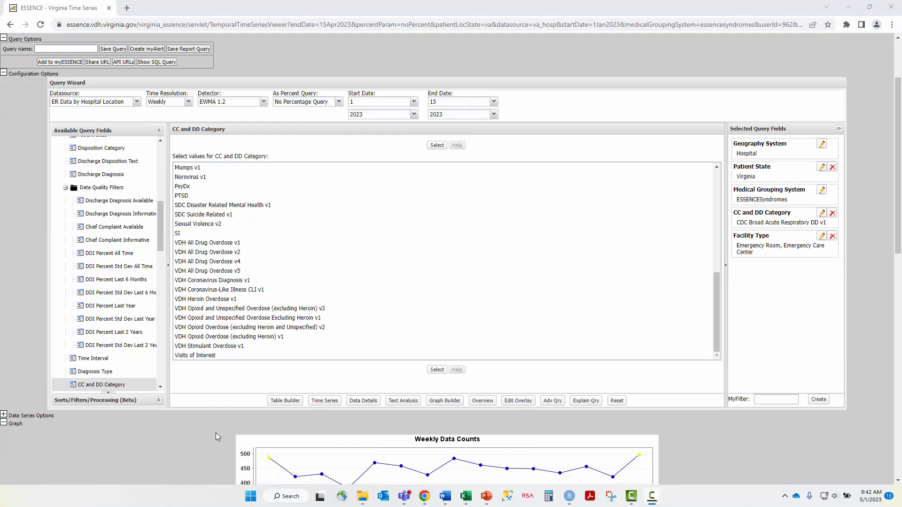
- Create a Table Builder table from the query with Sex as the column field and Age Group as the row field, showing all totals
{"action": "left_click", "coordinate": [286, 400]}
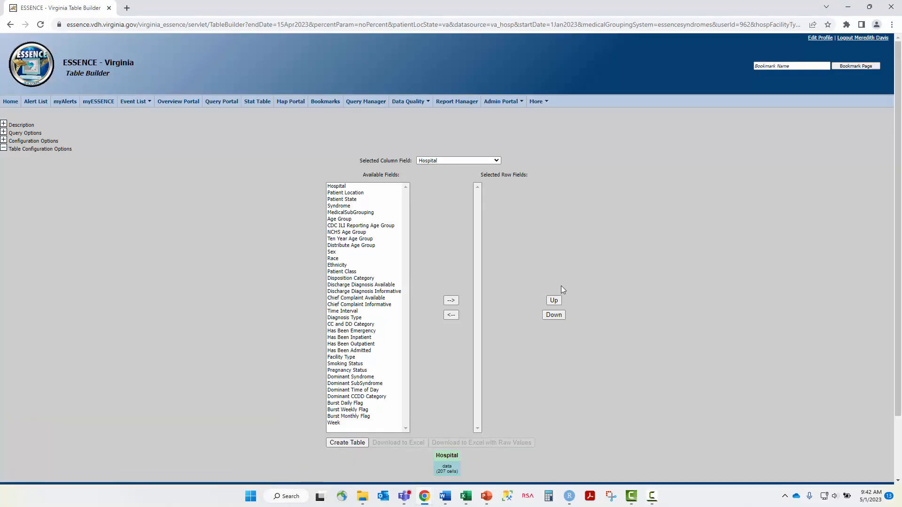
{"action": "left_click", "coordinate": [496, 160]}
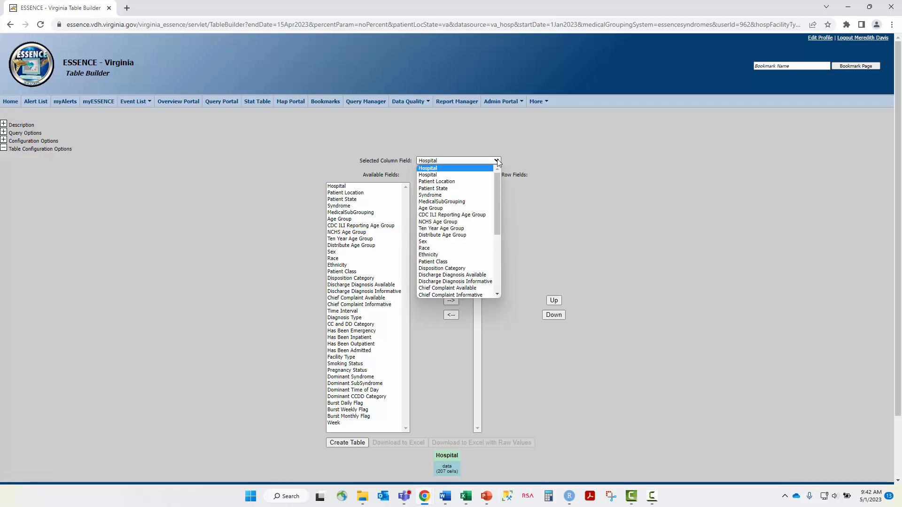
{"action": "left_click", "coordinate": [438, 241]}
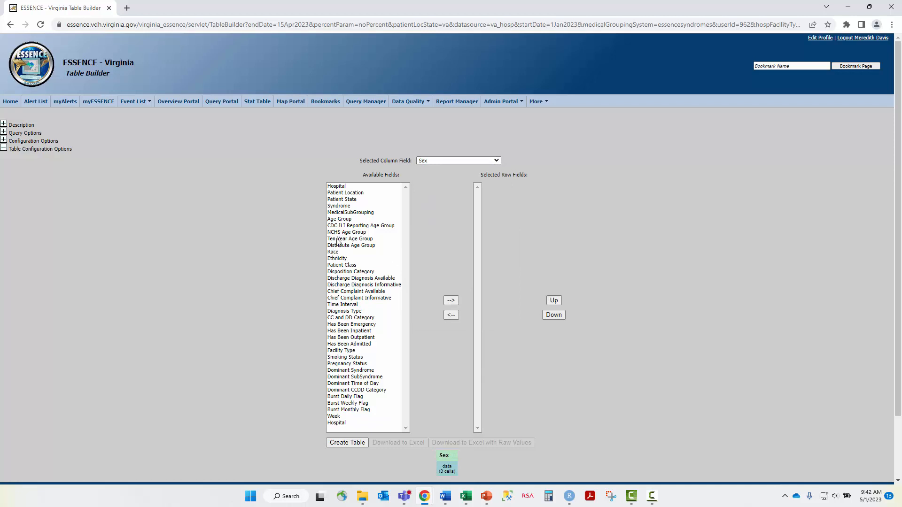
{"action": "left_click", "coordinate": [342, 220]}
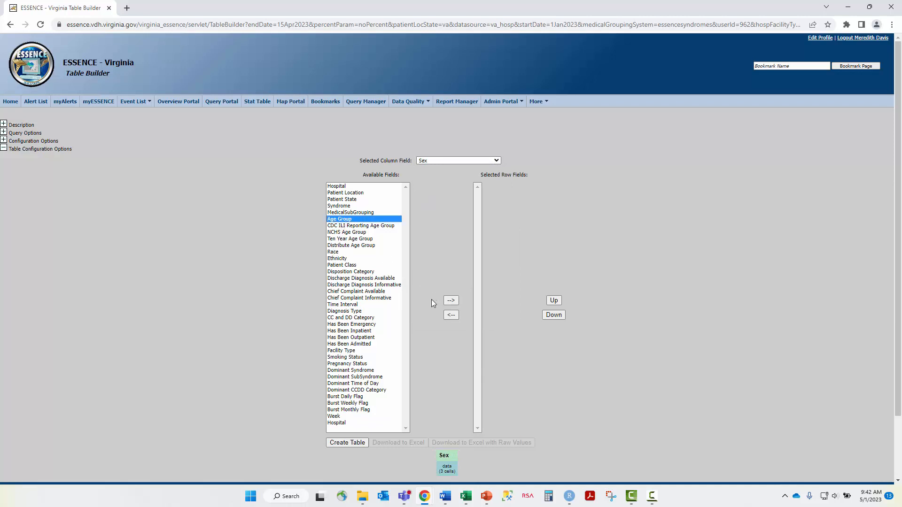
{"action": "left_click", "coordinate": [449, 301]}
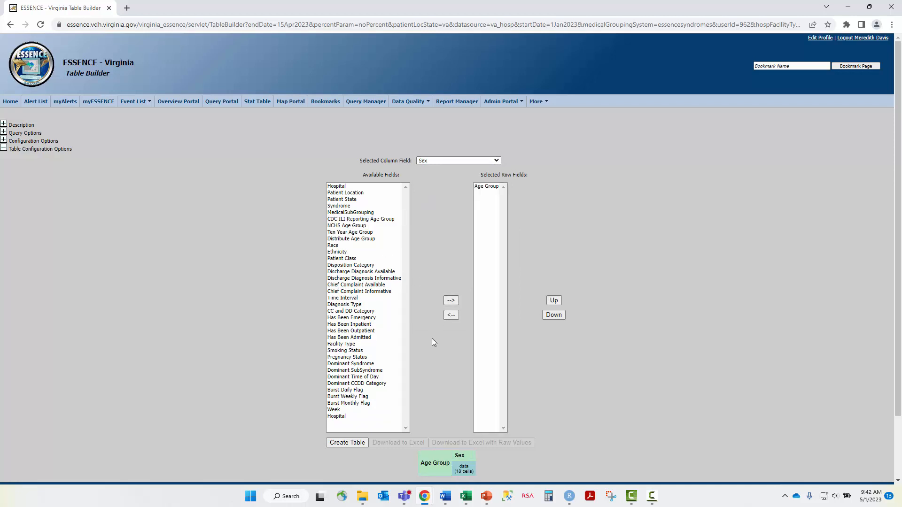
{"action": "left_click", "coordinate": [334, 443]}
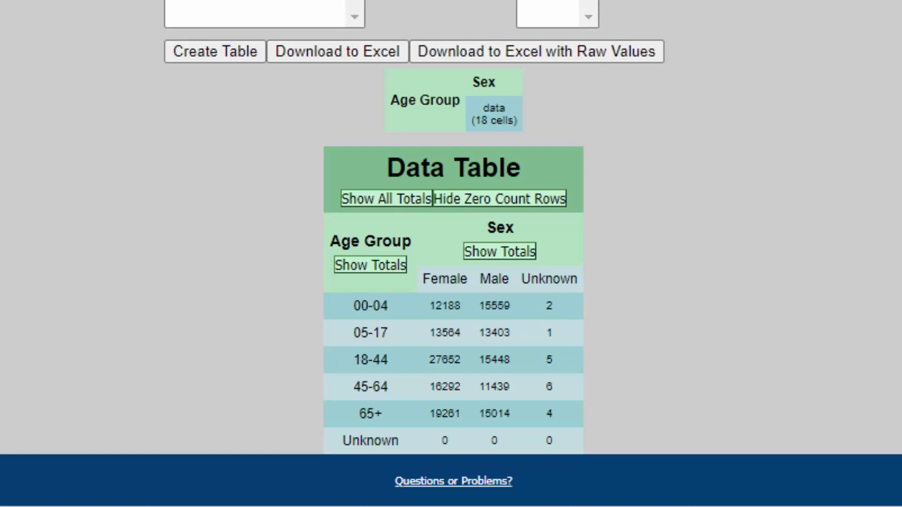
{"action": "left_click", "coordinate": [362, 197]}
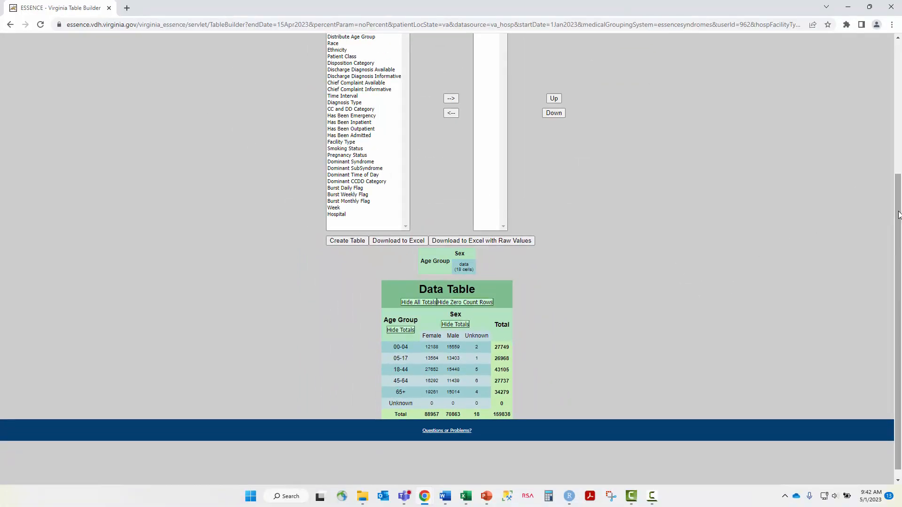
- Review the table query's description, including its patient state, CC and DD category and facility type
{"action": "left_click_drag", "start_coordinate": [898, 203], "coordinate": [897, 75]}
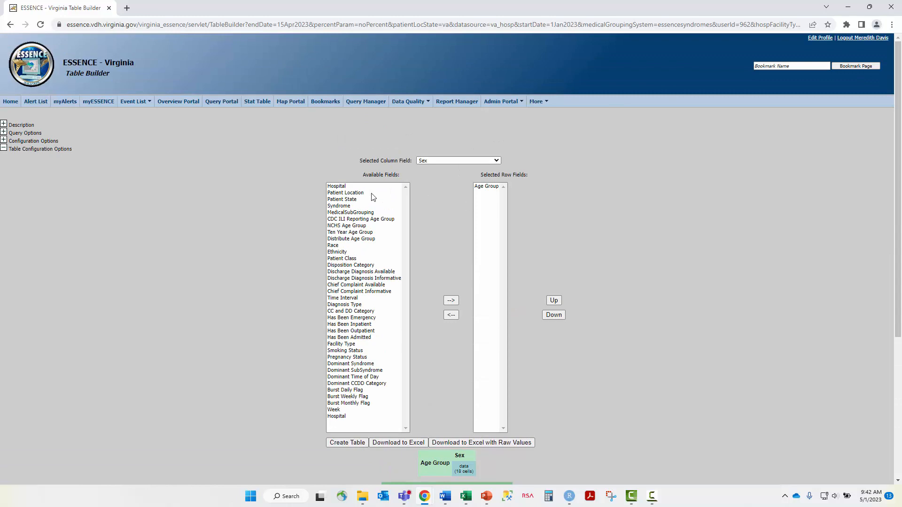
{"action": "left_click", "coordinate": [14, 124]}
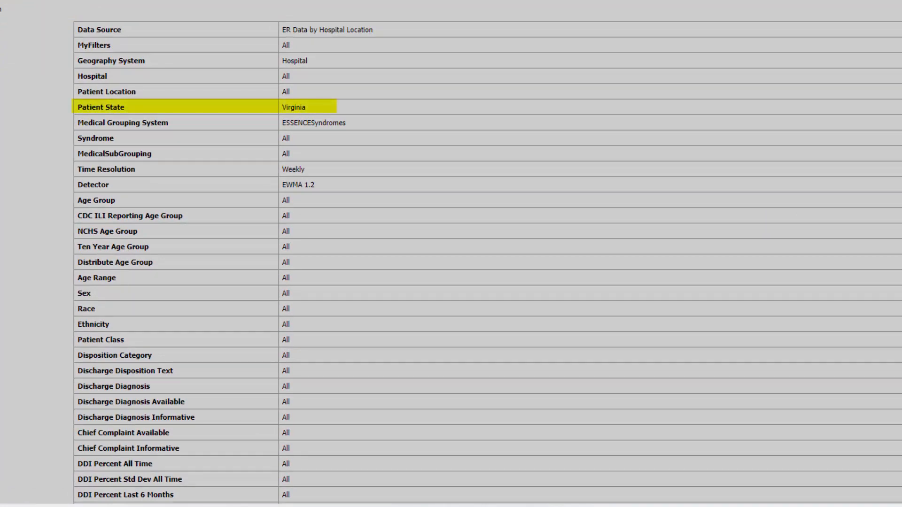
{"action": "scroll", "coordinate": [451, 254], "scroll_direction": "down", "scroll_amount": 8}
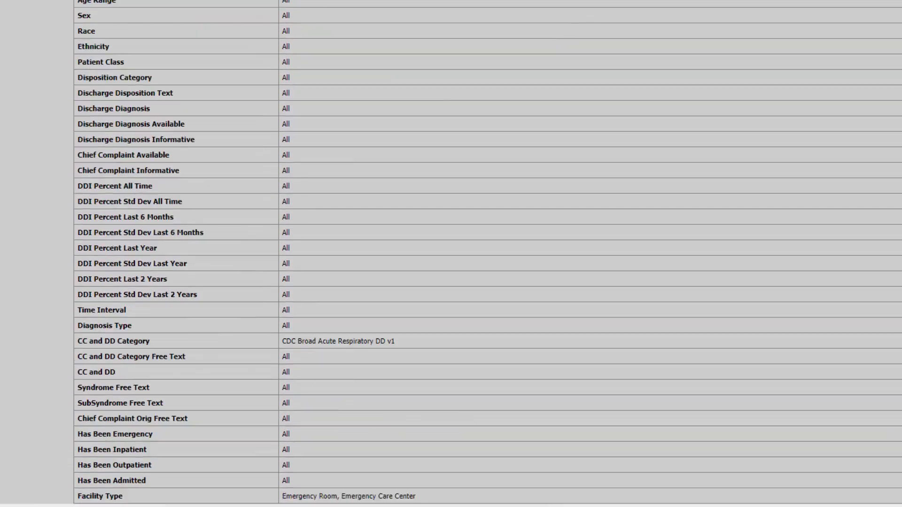
- Examine the rest of the table query's description, down to the start date, end date and percent query setting
{"action": "scroll", "coordinate": [451, 253], "scroll_direction": "down", "scroll_amount": 2}
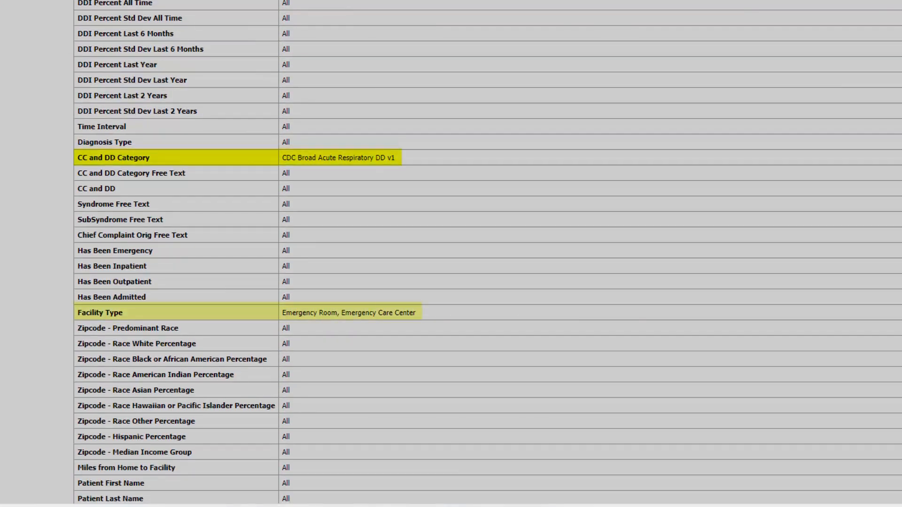
{"action": "scroll", "coordinate": [452, 254], "scroll_direction": "down", "scroll_amount": 1}
{"action": "scroll", "coordinate": [487, 252], "scroll_direction": "down", "scroll_amount": 10}
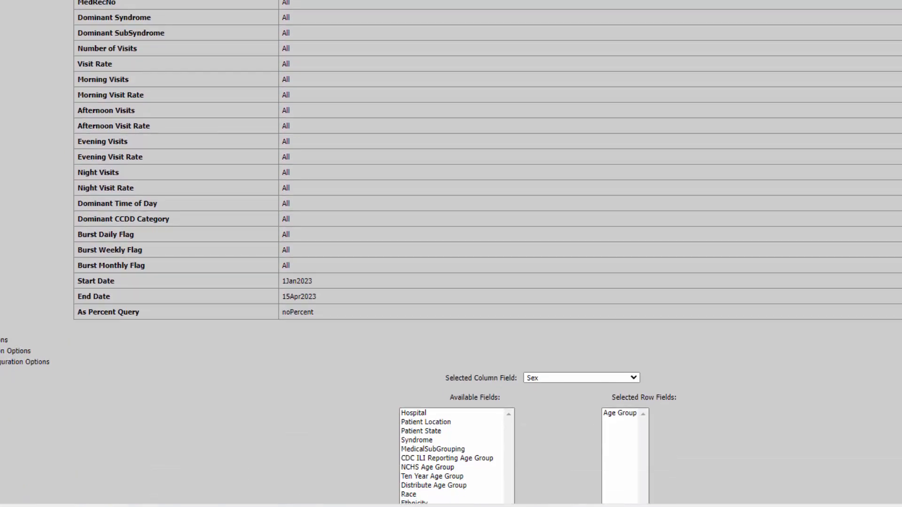
{"action": "scroll", "coordinate": [487, 253], "scroll_direction": "down", "scroll_amount": 1}
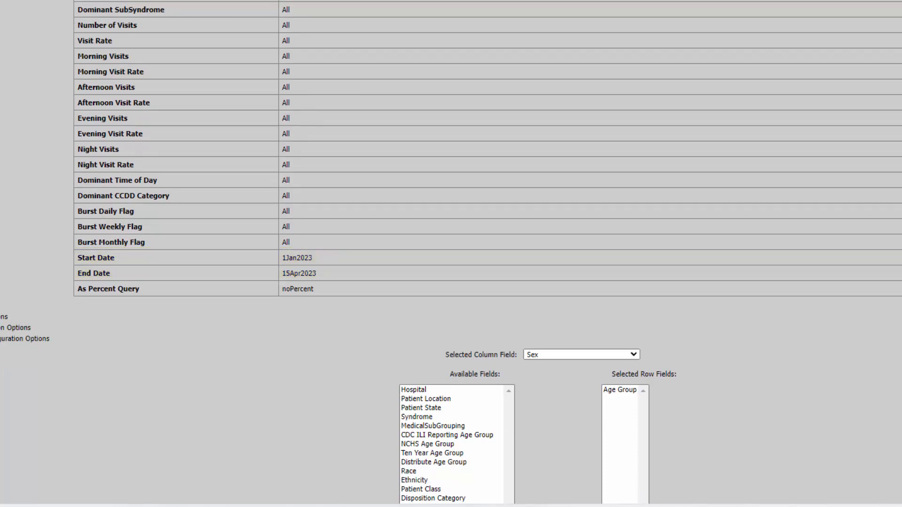
{"action": "scroll", "coordinate": [451, 253], "scroll_direction": "up", "scroll_amount": 15}
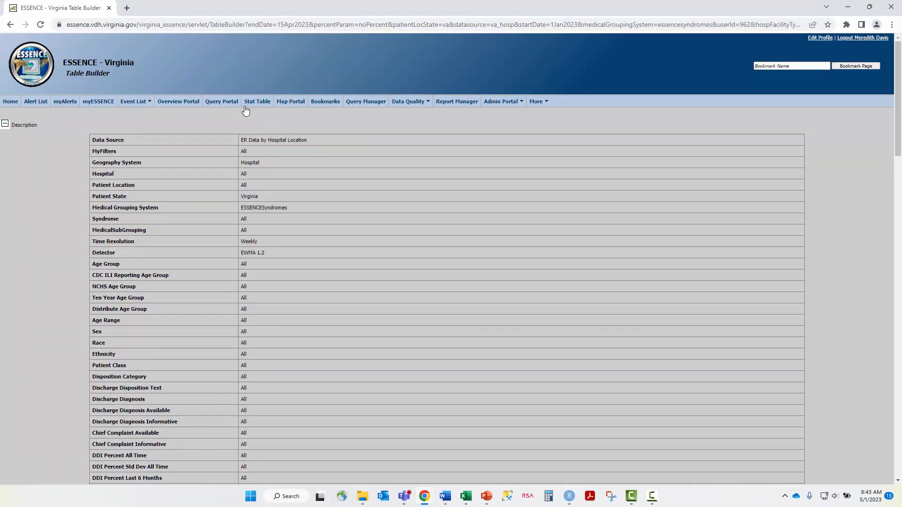
- Open a new query in the Query Portal and set its start date to 01Apr23
{"action": "left_click", "coordinate": [222, 102]}
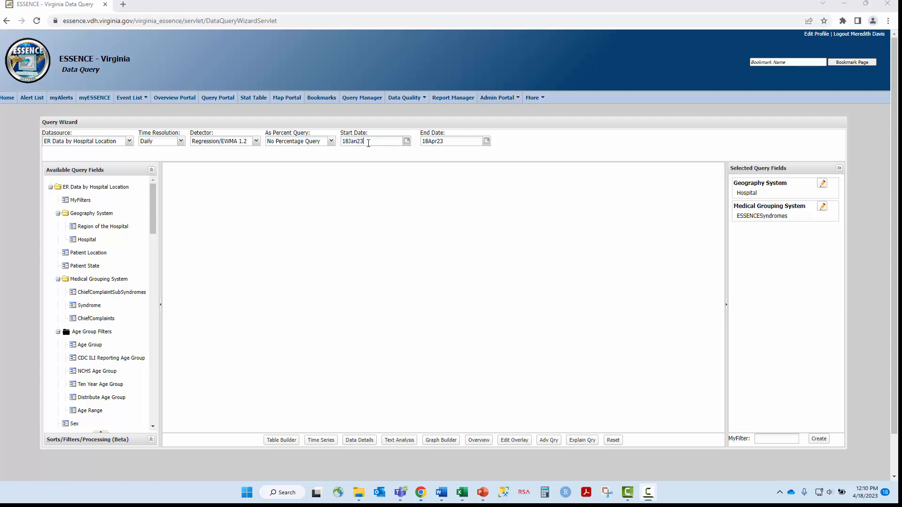
{"action": "left_click_drag", "start_coordinate": [368, 143], "coordinate": [329, 140]}
{"action": "type", "text": "040123"}
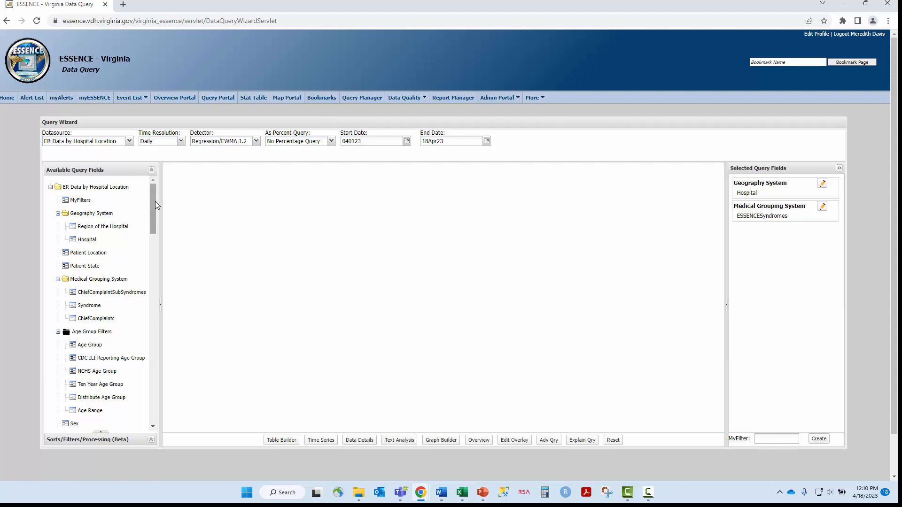
- Add a Patient State filter for Virginia to the new query
{"action": "left_click", "coordinate": [114, 266]}
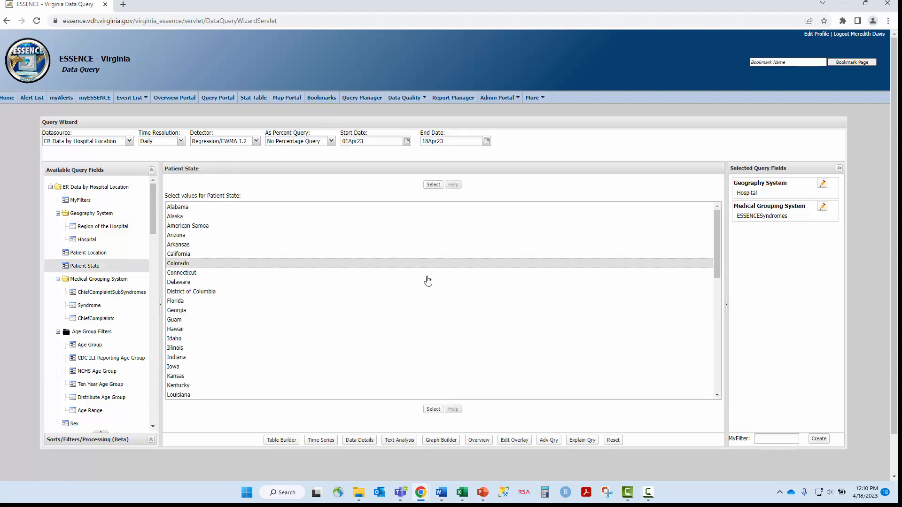
{"action": "scroll", "coordinate": [578, 285], "scroll_direction": "down", "scroll_amount": 7}
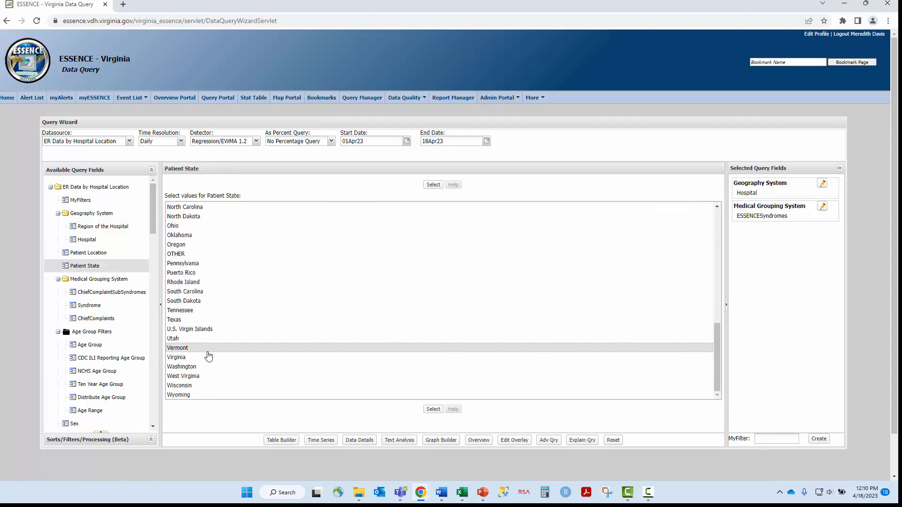
{"action": "left_click", "coordinate": [209, 357]}
{"action": "left_click", "coordinate": [433, 184]}
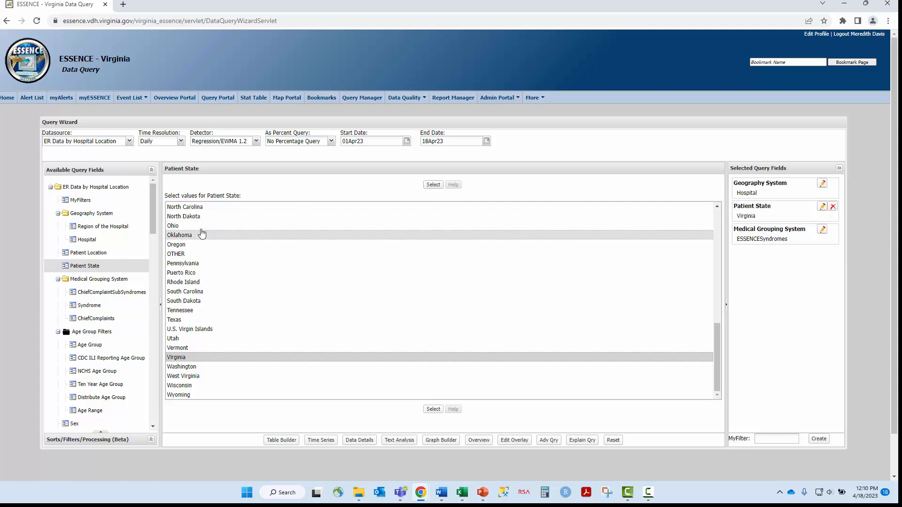
- Add a CC and DD Category filter for CDC Chickenpox v2 to the query
{"action": "scroll", "coordinate": [152, 233], "scroll_direction": "down", "scroll_amount": 6}
{"action": "scroll", "coordinate": [155, 260], "scroll_direction": "down", "scroll_amount": 5}
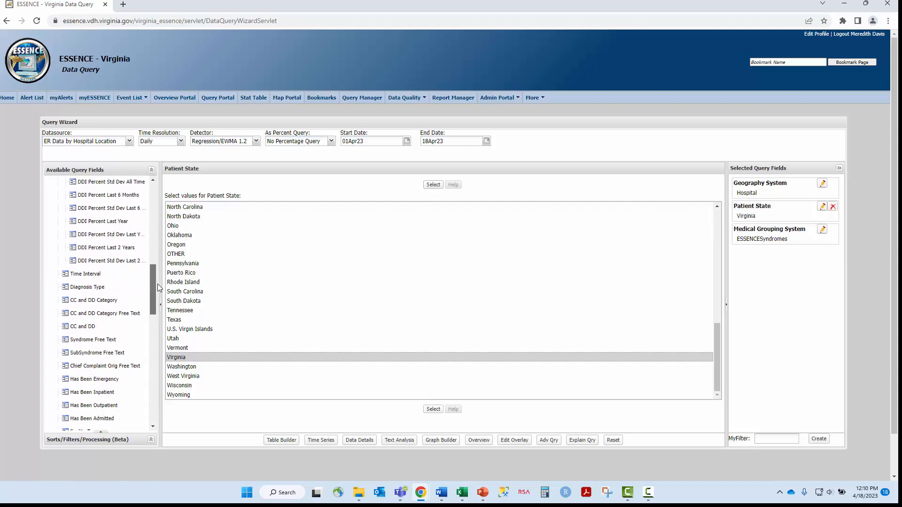
{"action": "left_click", "coordinate": [125, 288]}
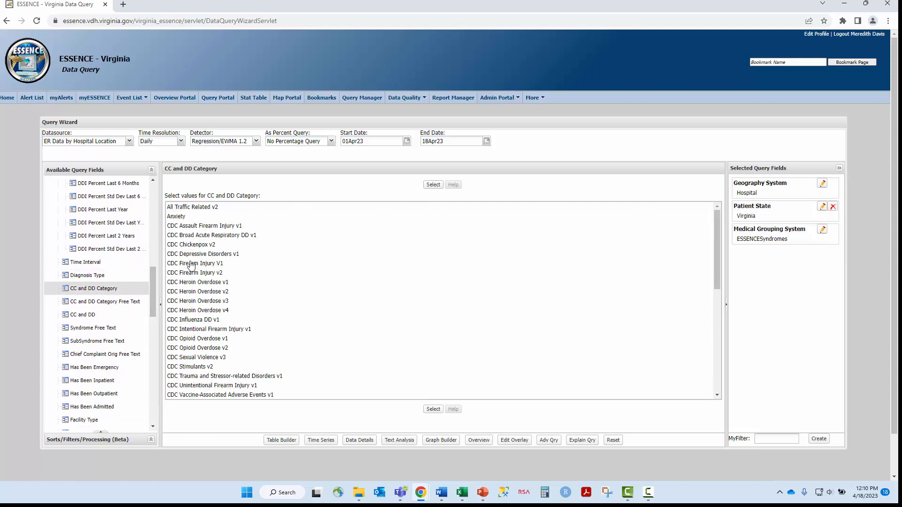
{"action": "left_click", "coordinate": [231, 245]}
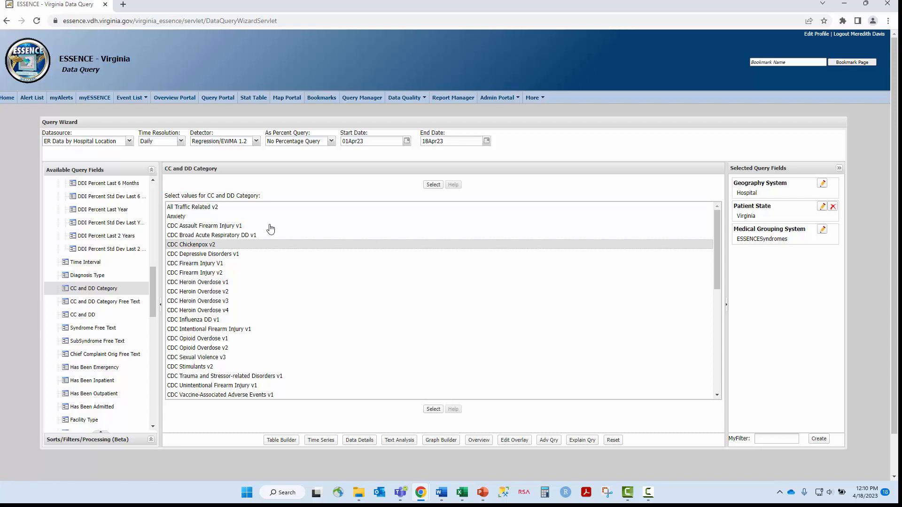
{"action": "left_click", "coordinate": [432, 185]}
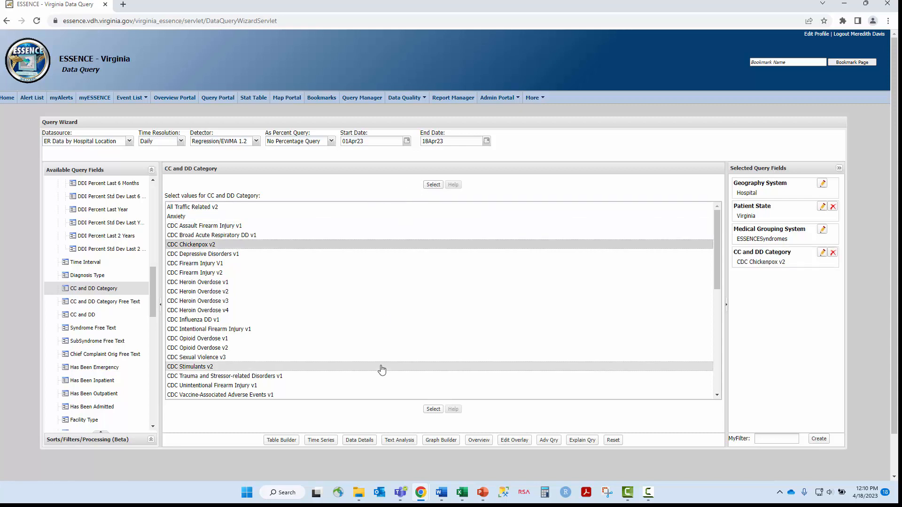